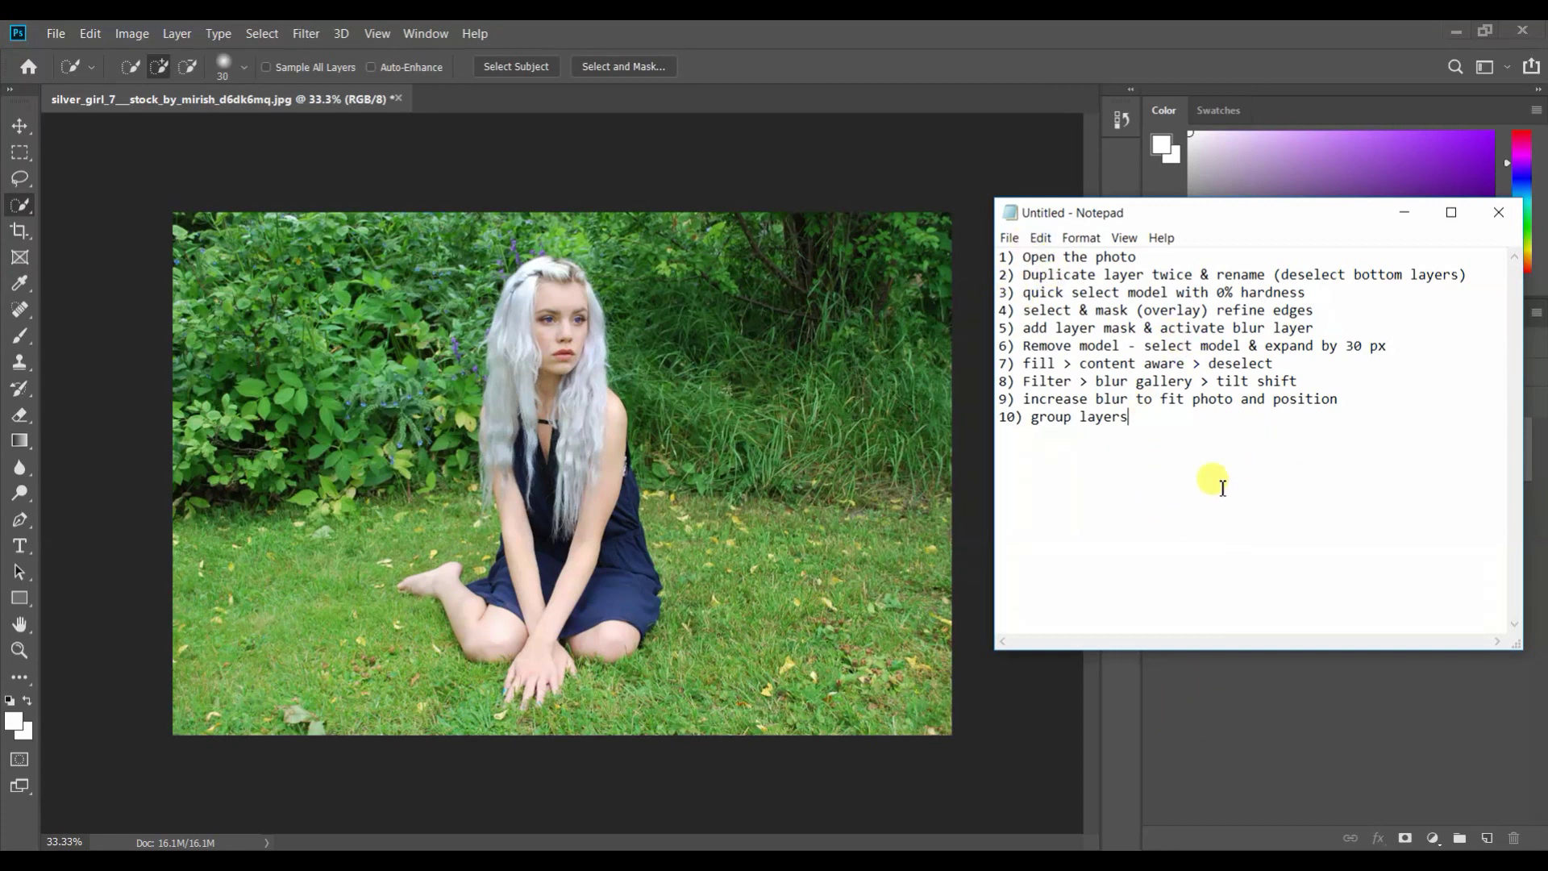
# Step: Put away the Notepad notes and duplicate the Background layer twice
pyautogui.click(1404, 213)
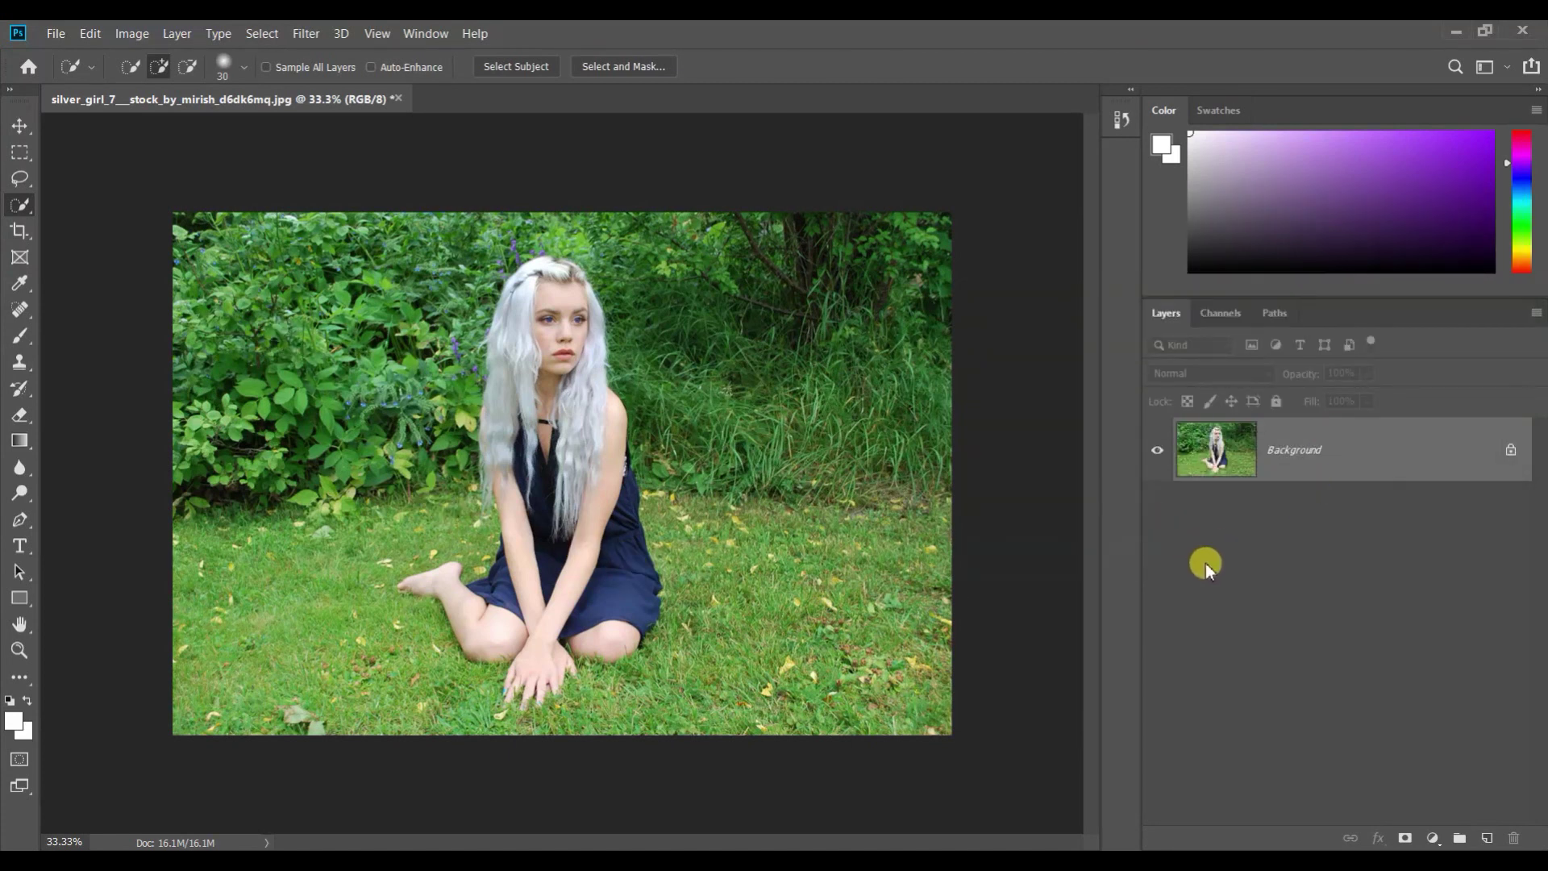
pyautogui.hotkey('ctrl', 'j')
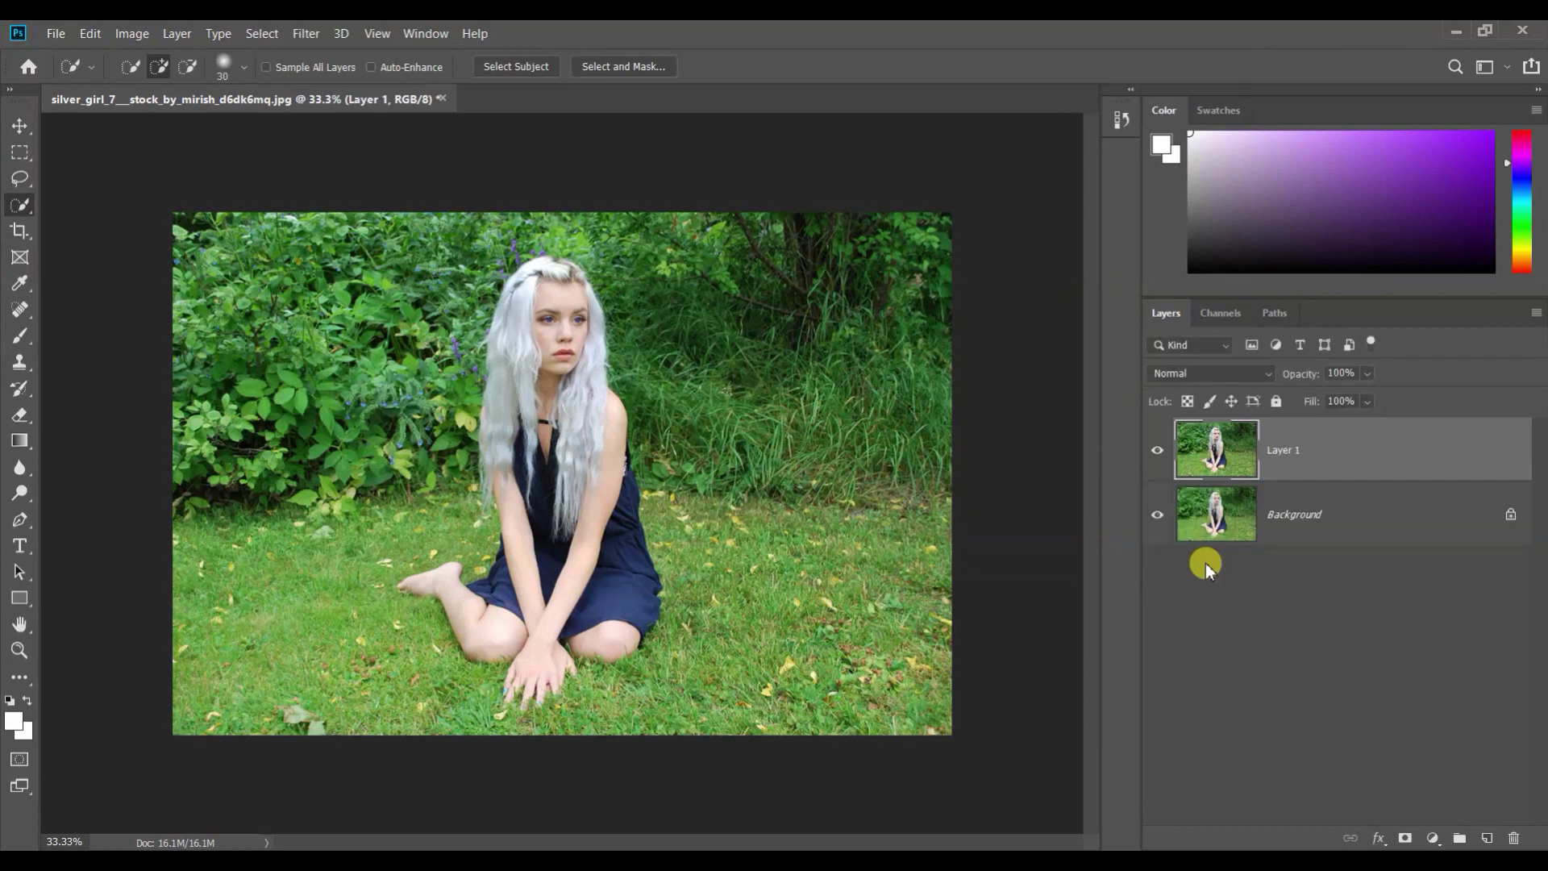
pyautogui.hotkey('ctrl', 'j')
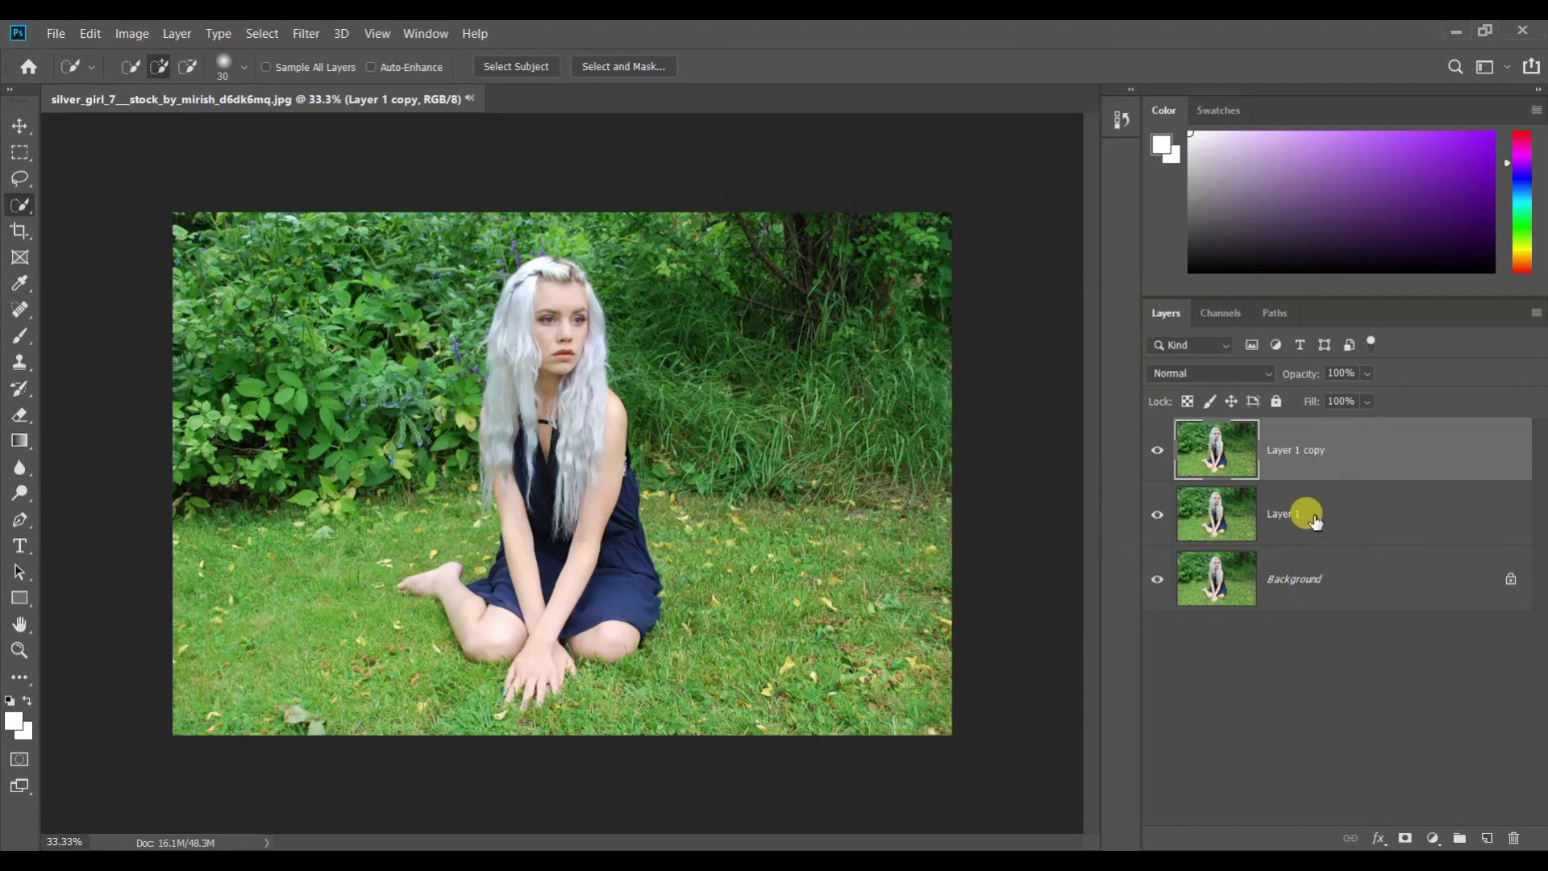
# Step: Rename the middle layer "blur" and the uppermost layer "girl"
pyautogui.doubleClick(1286, 516)
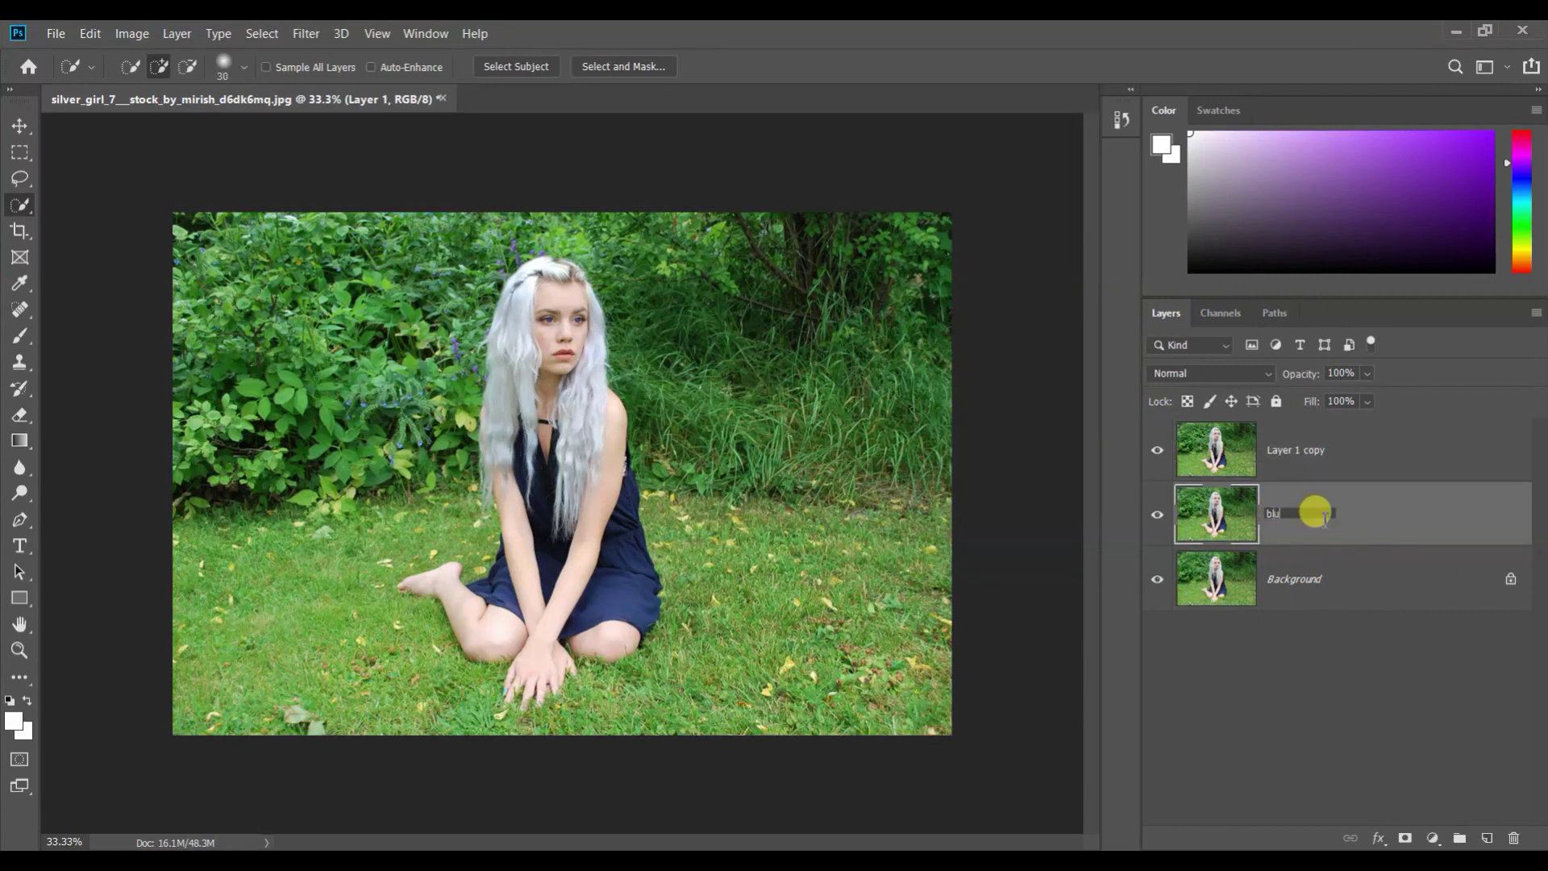
pyautogui.doubleClick(1300, 451)
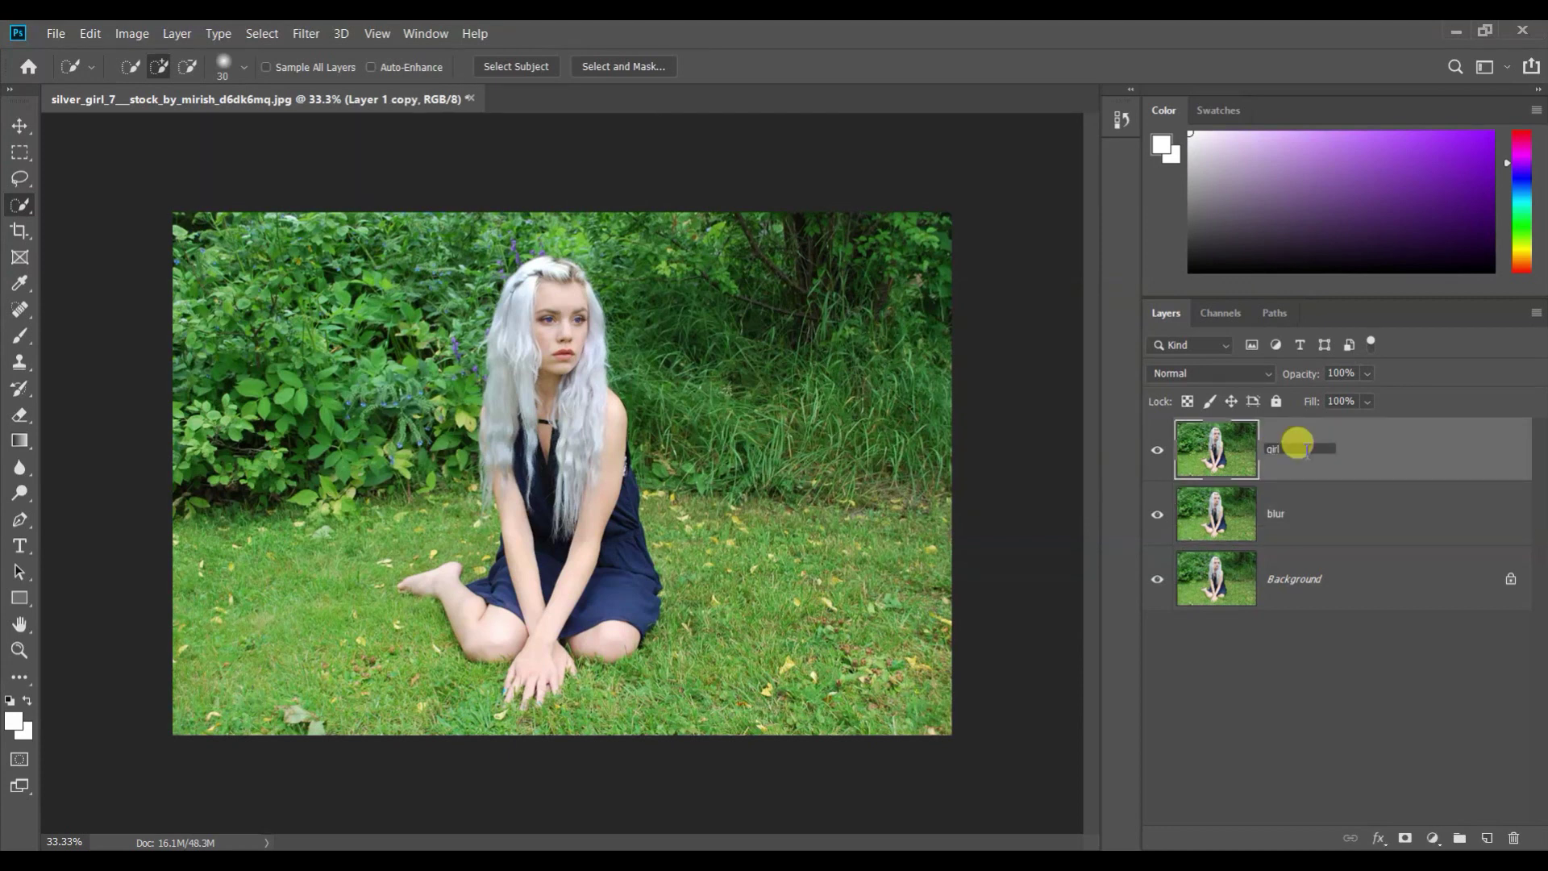
pyautogui.write('girl')
pyautogui.click(1299, 658)
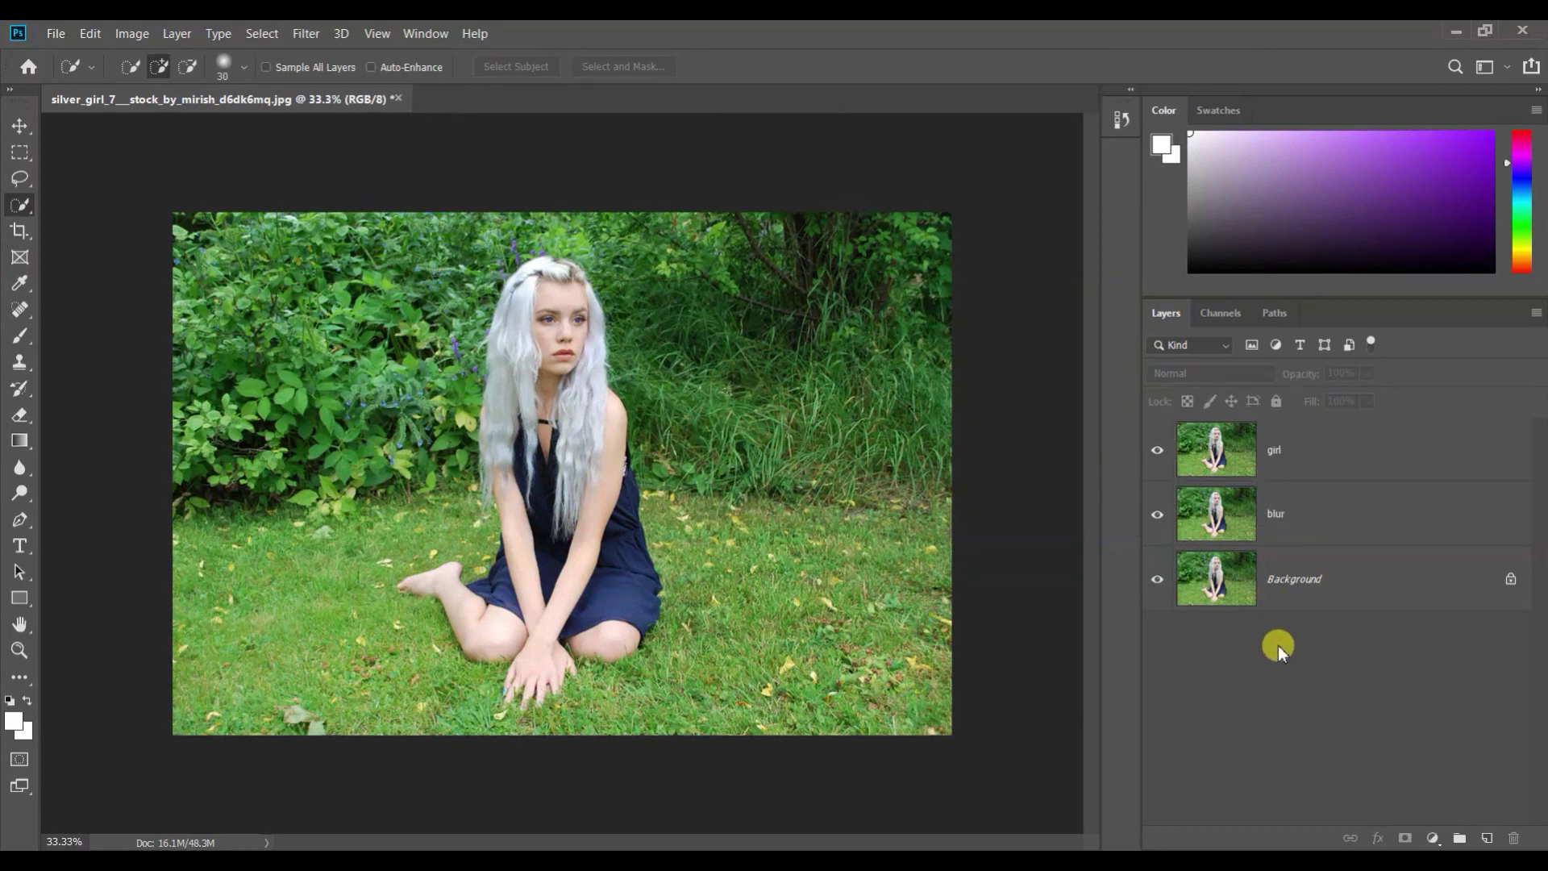
# Step: Hide the Background and blur layers and make the girl layer active
pyautogui.click(1158, 580)
pyautogui.click(1158, 514)
pyautogui.click(1345, 452)
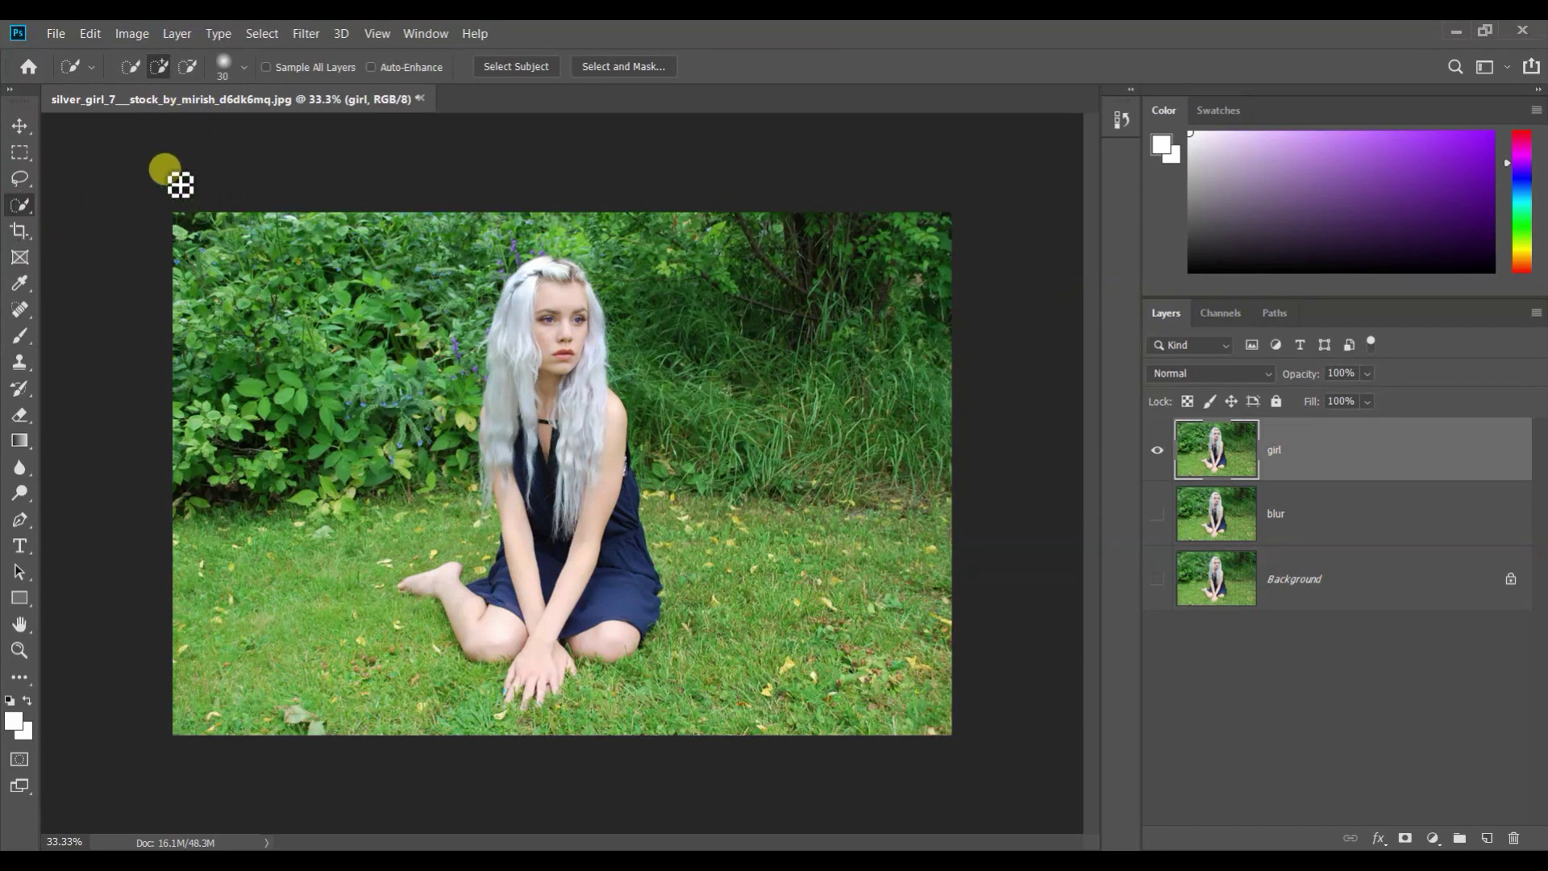
# Step: Quick-select the woman's hair, face and arms with a 30 px brush at 0% hardness, subtracting the stray patch of grass beside her head
pyautogui.click(246, 70)
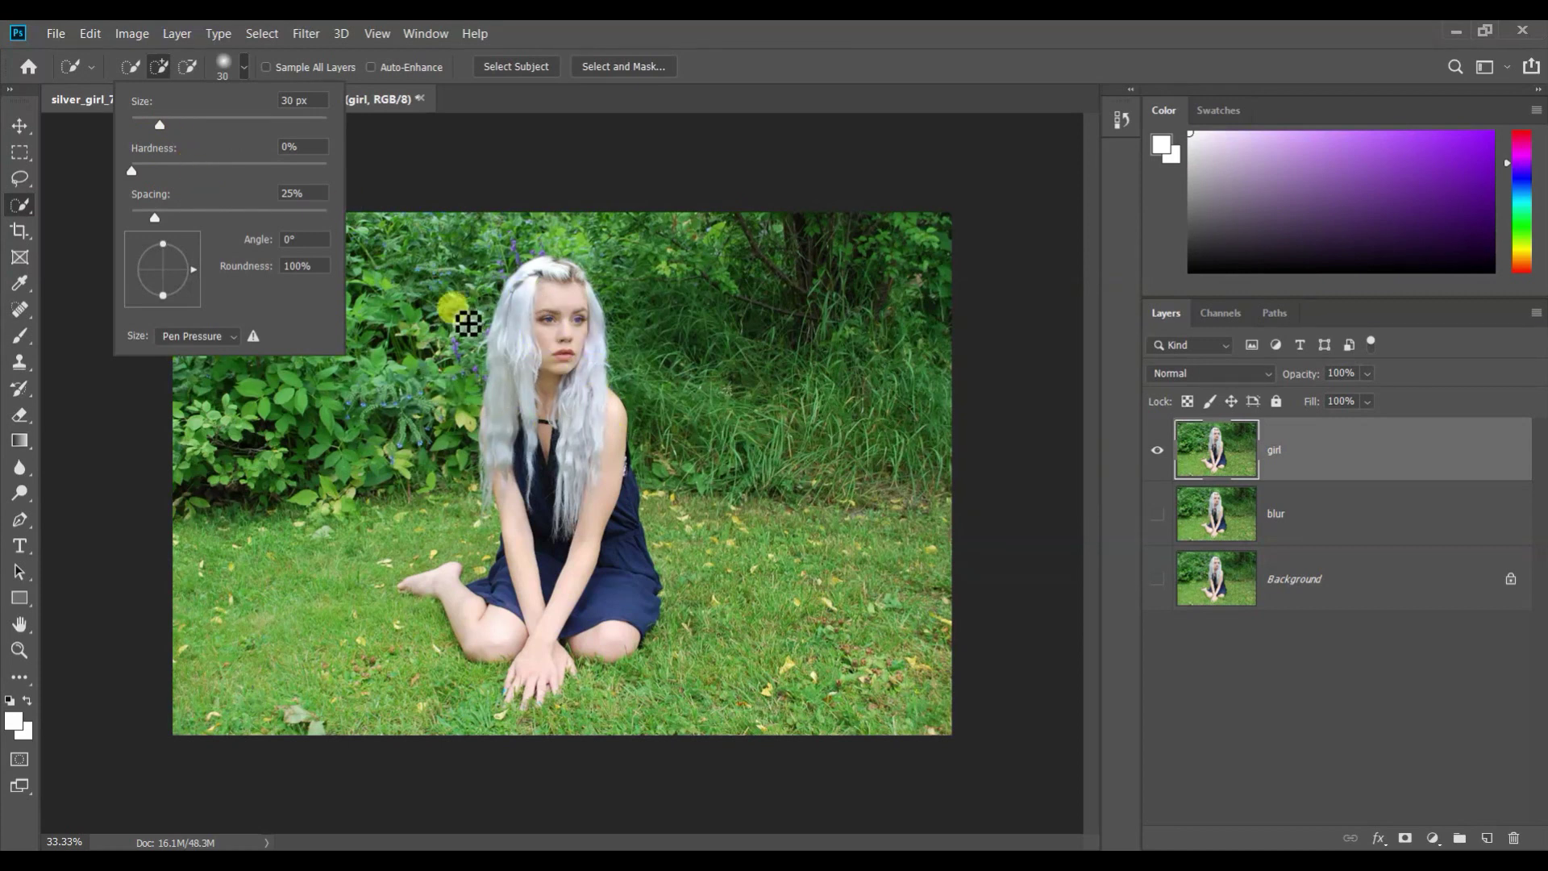
pyautogui.click(504, 207)
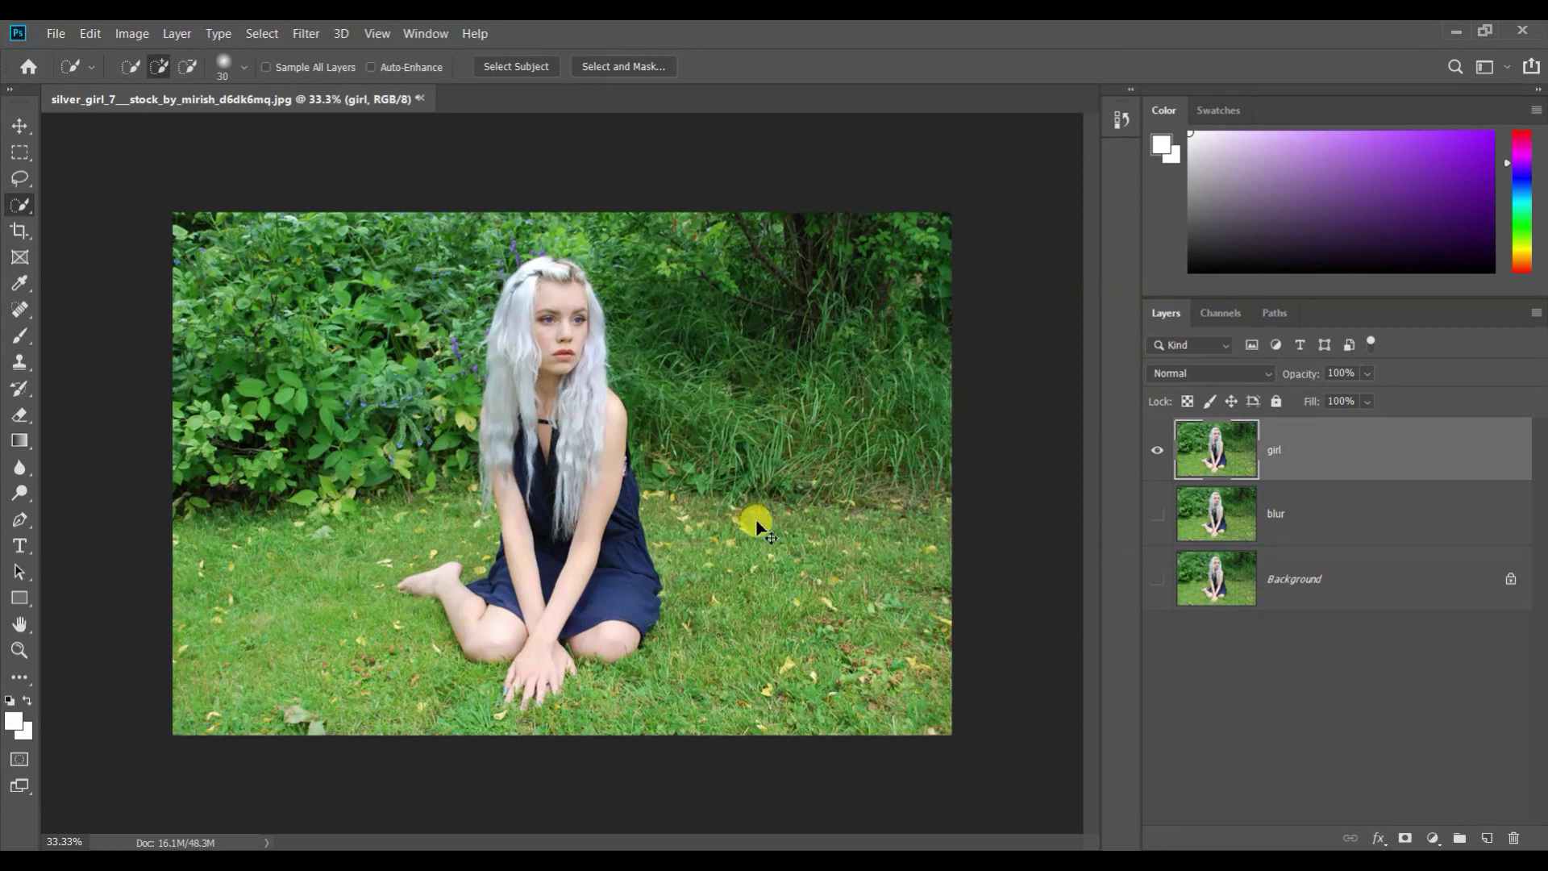
pyautogui.scroll(2, 759, 528)
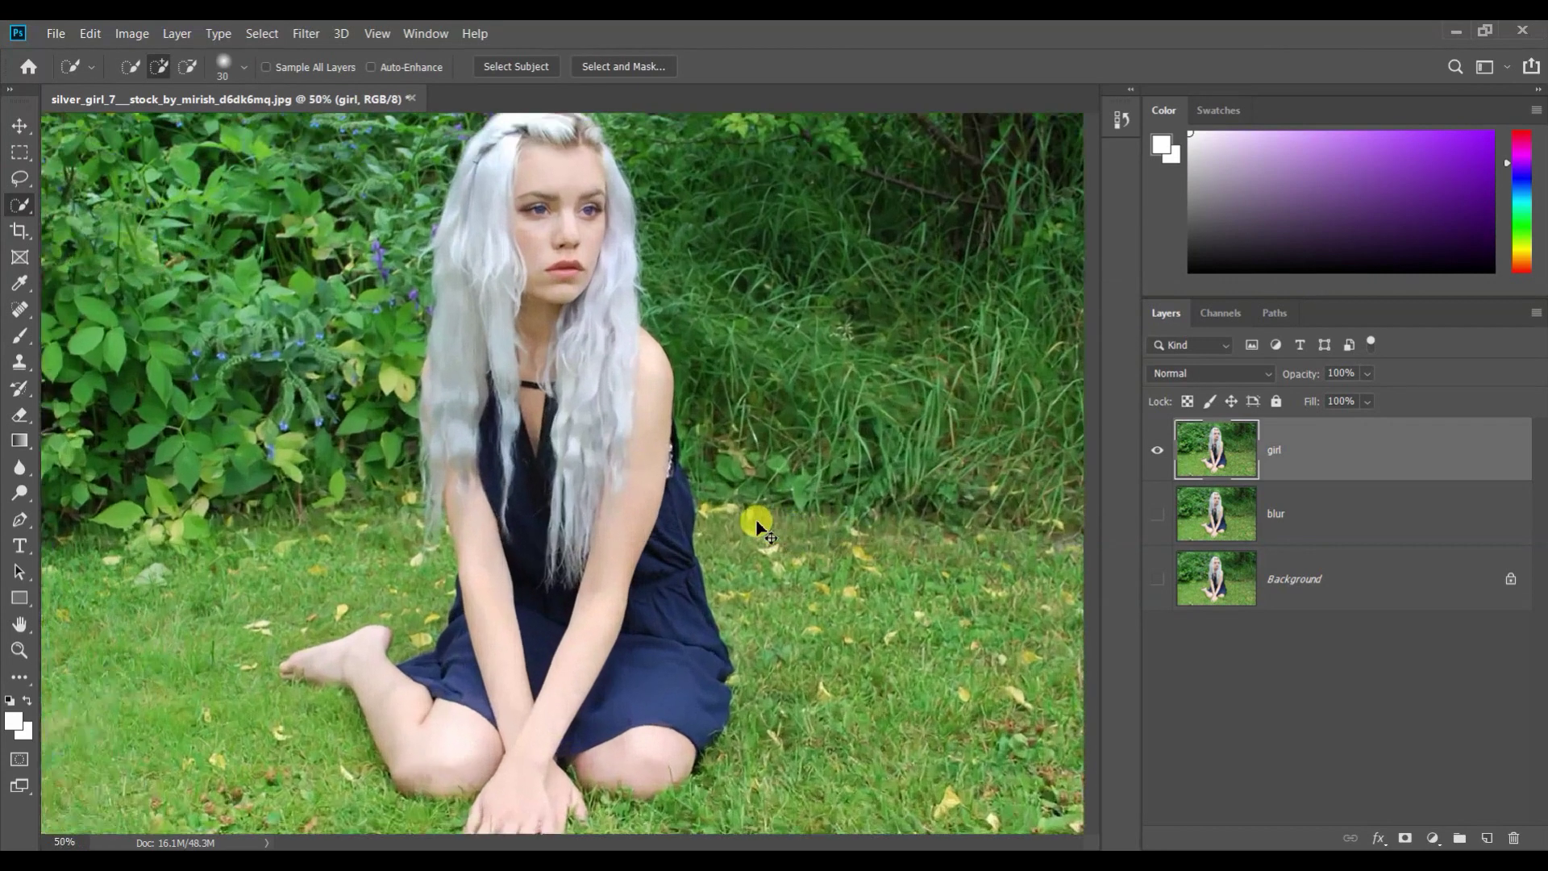
pyautogui.scroll(4, 768, 500)
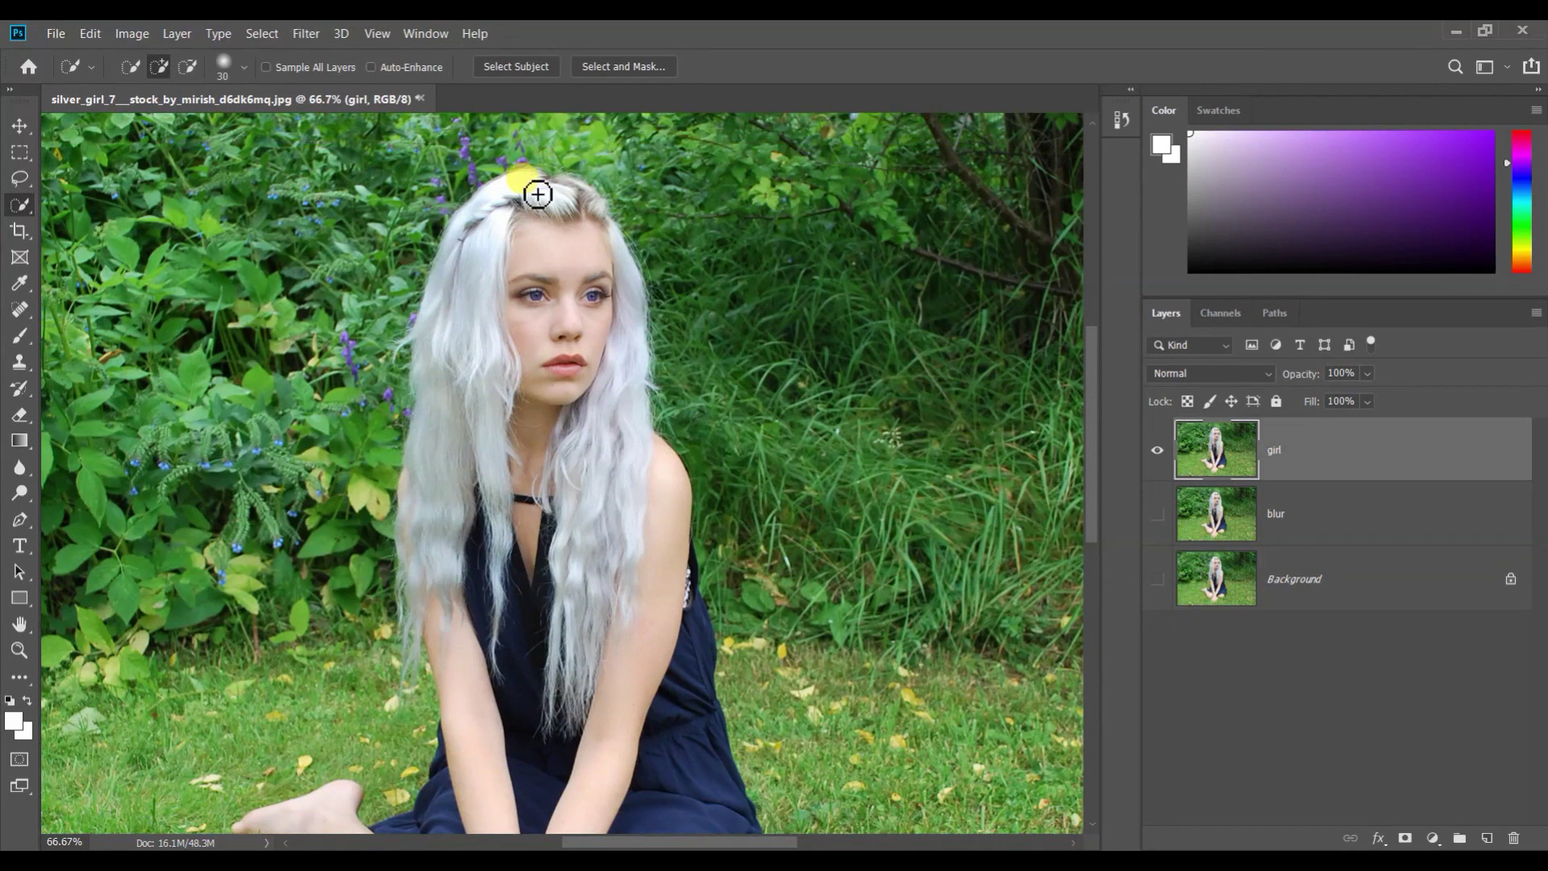
pyautogui.moveTo(538, 195)
pyautogui.mouseDown()
pyautogui.moveTo(504, 212)
pyautogui.moveTo(451, 314)
pyautogui.moveTo(437, 498)
pyautogui.moveTo(477, 702)
pyautogui.moveTo(517, 327)
pyautogui.moveTo(552, 197)
pyautogui.moveTo(581, 201)
pyautogui.moveTo(610, 236)
pyautogui.moveTo(589, 293)
pyautogui.moveTo(596, 344)
pyautogui.moveTo(640, 374)
pyautogui.moveTo(630, 301)
pyautogui.moveTo(624, 374)
pyautogui.moveTo(795, 288)
pyautogui.mouseUp()
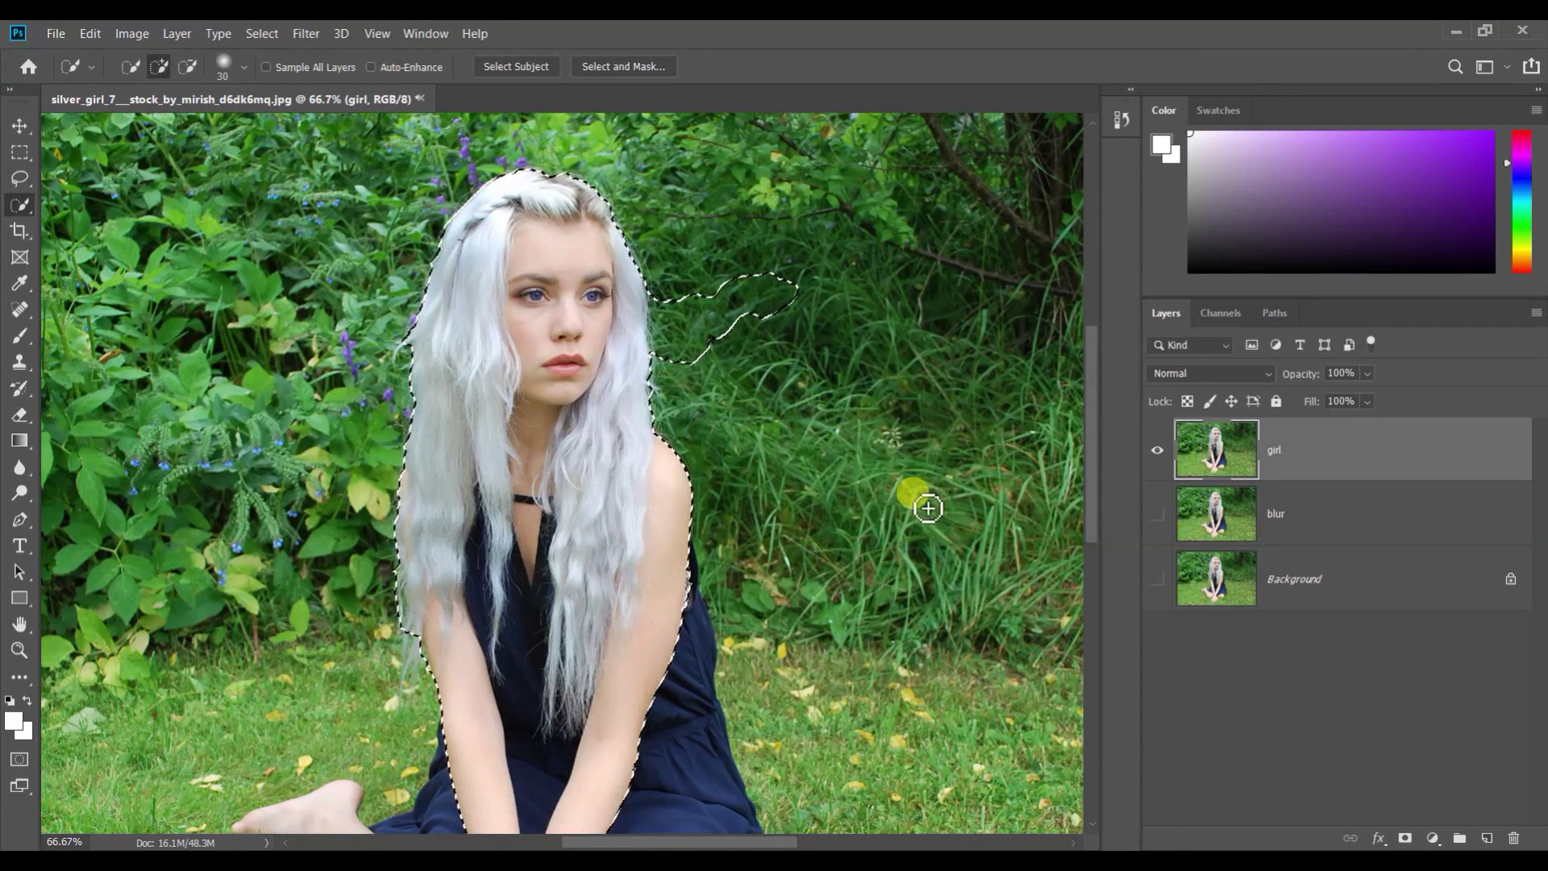
pyautogui.press('alt')
pyautogui.moveTo(800, 229)
pyautogui.mouseDown()
pyautogui.moveTo(785, 343)
pyautogui.moveTo(805, 292)
pyautogui.moveTo(757, 344)
pyautogui.moveTo(746, 240)
pyautogui.moveTo(731, 318)
pyautogui.moveTo(768, 292)
pyautogui.moveTo(766, 310)
pyautogui.moveTo(702, 375)
pyautogui.moveTo(684, 367)
pyautogui.moveTo(689, 295)
pyautogui.moveTo(705, 340)
pyautogui.moveTo(723, 318)
pyautogui.moveTo(669, 344)
pyautogui.mouseUp()
# Step: Extend the quick selection over the woman's dress, knees, bent leg and foot
pyautogui.scroll(-5, 604, 405)
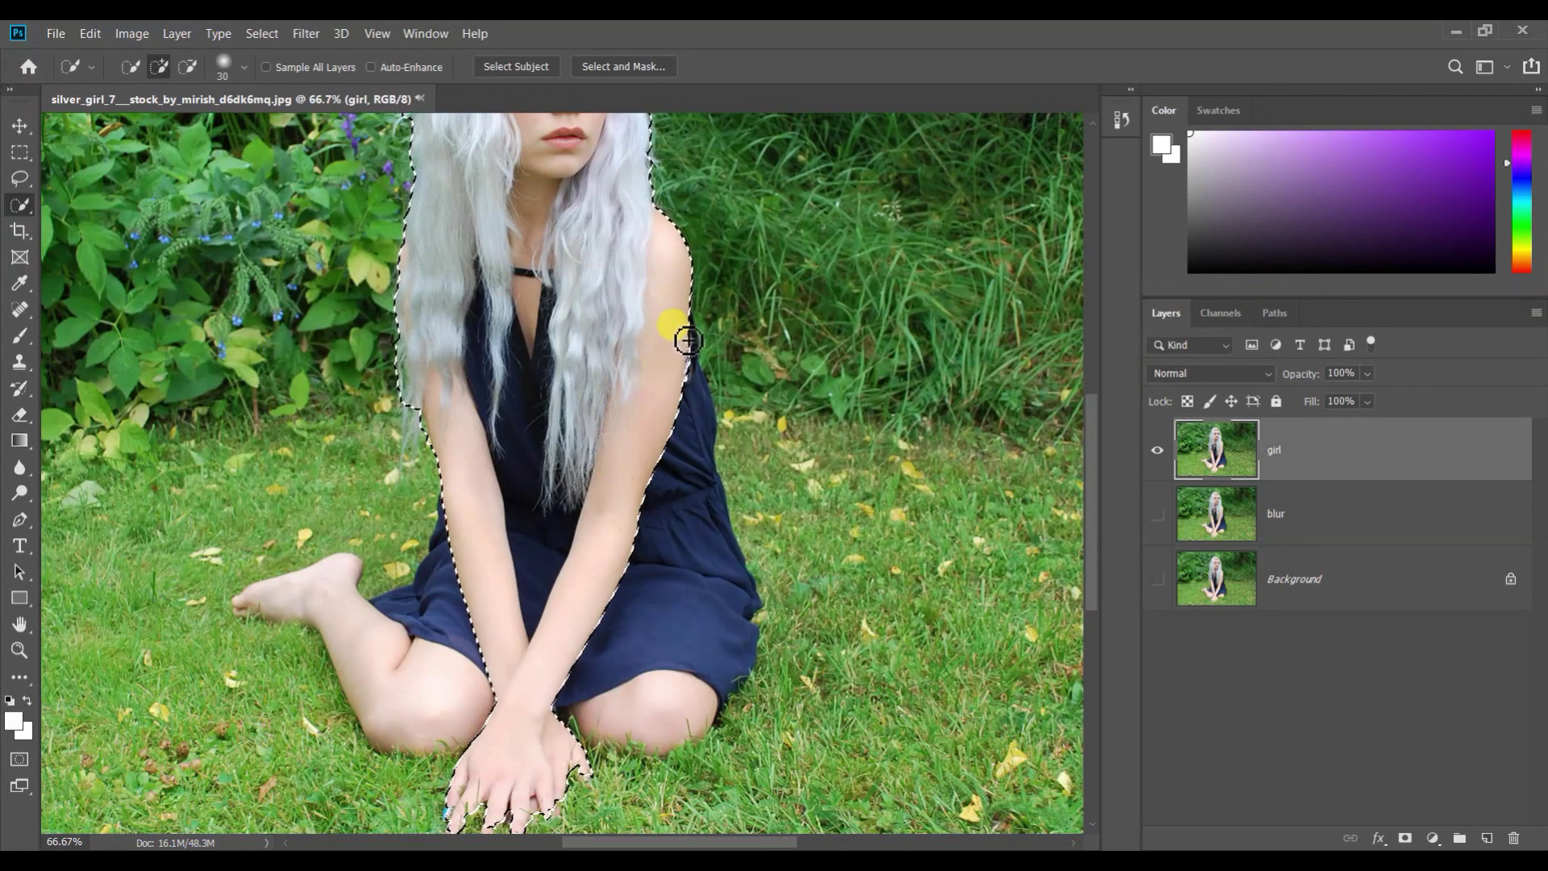
pyautogui.moveTo(704, 396)
pyautogui.mouseDown()
pyautogui.moveTo(704, 581)
pyautogui.moveTo(662, 732)
pyautogui.moveTo(591, 681)
pyautogui.moveTo(490, 675)
pyautogui.moveTo(470, 626)
pyautogui.moveTo(388, 689)
pyautogui.mouseUp()
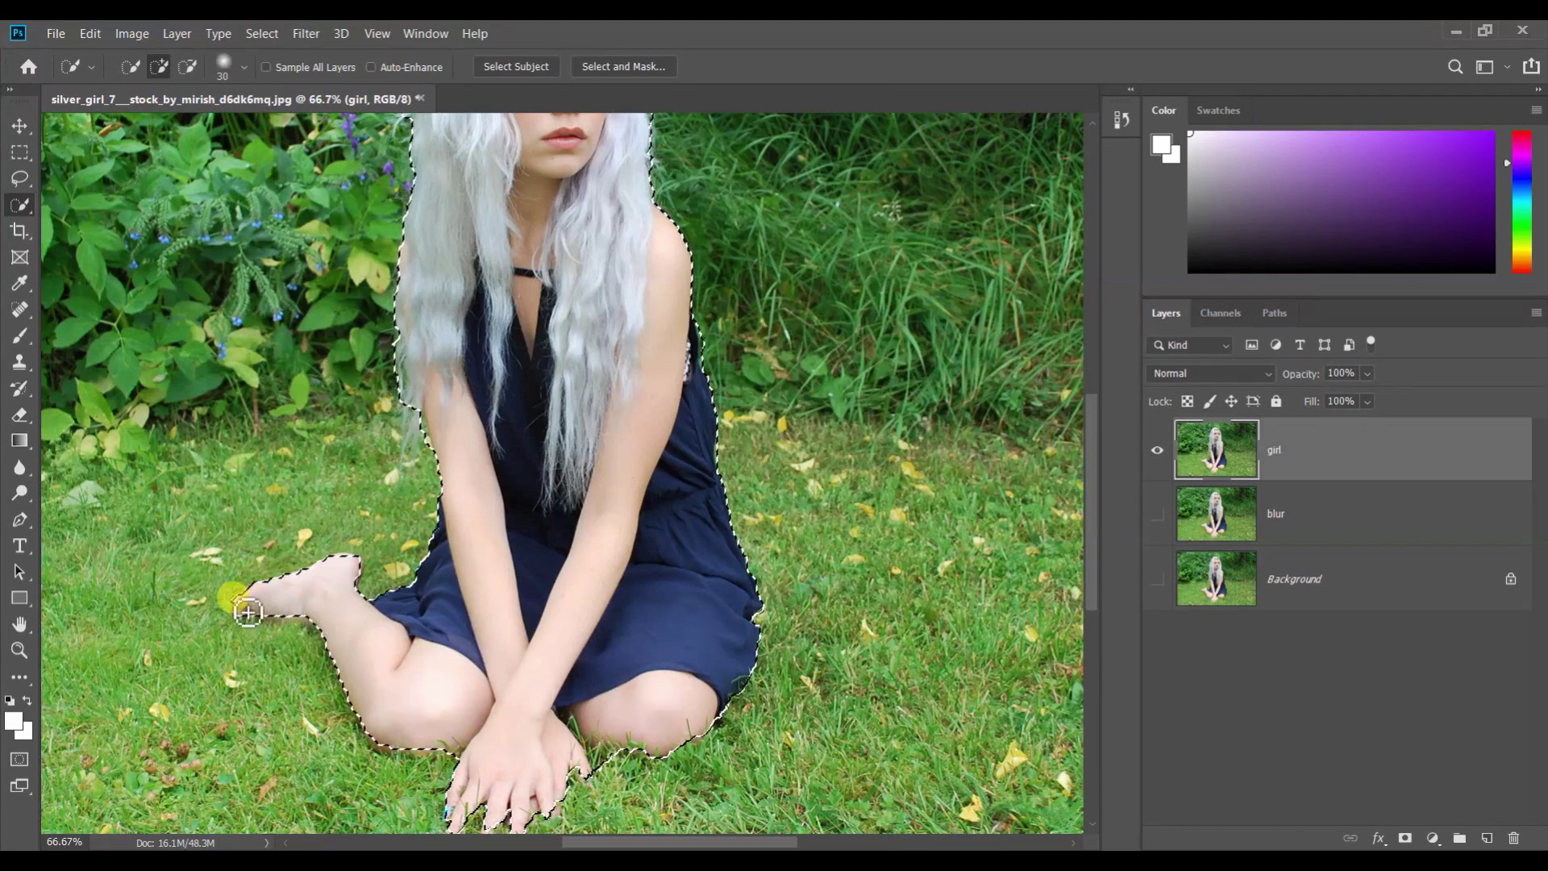
pyautogui.scroll(-3, 812, 557)
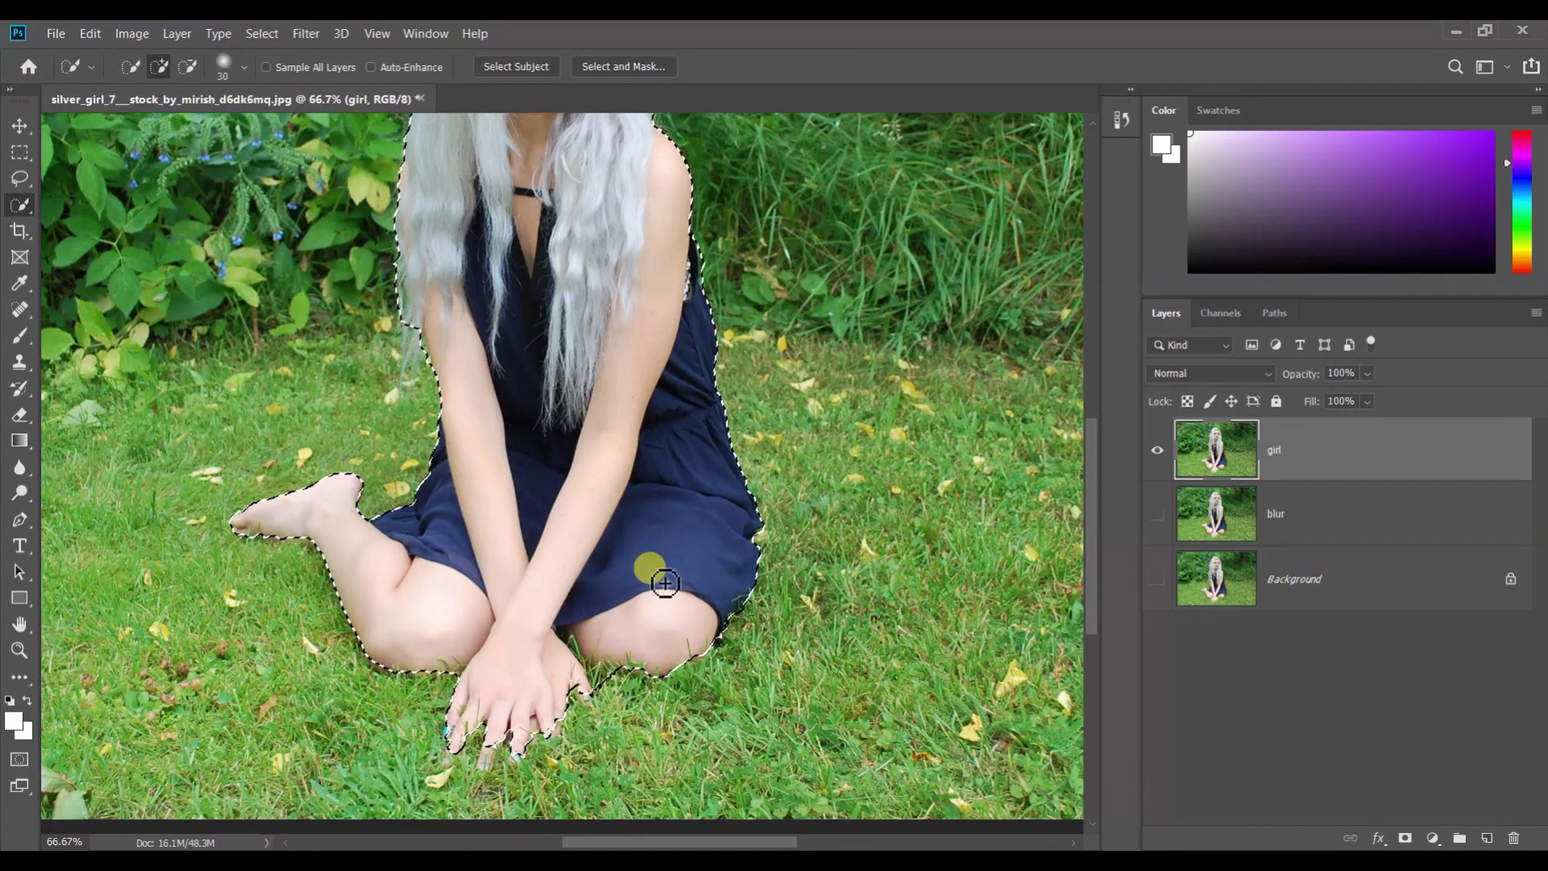
pyautogui.moveTo(665, 583)
pyautogui.mouseDown()
pyautogui.moveTo(501, 701)
pyautogui.moveTo(473, 737)
pyautogui.moveTo(507, 750)
pyautogui.moveTo(470, 776)
pyautogui.moveTo(481, 750)
pyautogui.moveTo(439, 732)
pyautogui.moveTo(439, 757)
pyautogui.moveTo(390, 692)
pyautogui.mouseUp()
# Step: Open Select and Mask for the selected woman and set the view mode to Overlay
pyautogui.scroll(5, 885, 636)
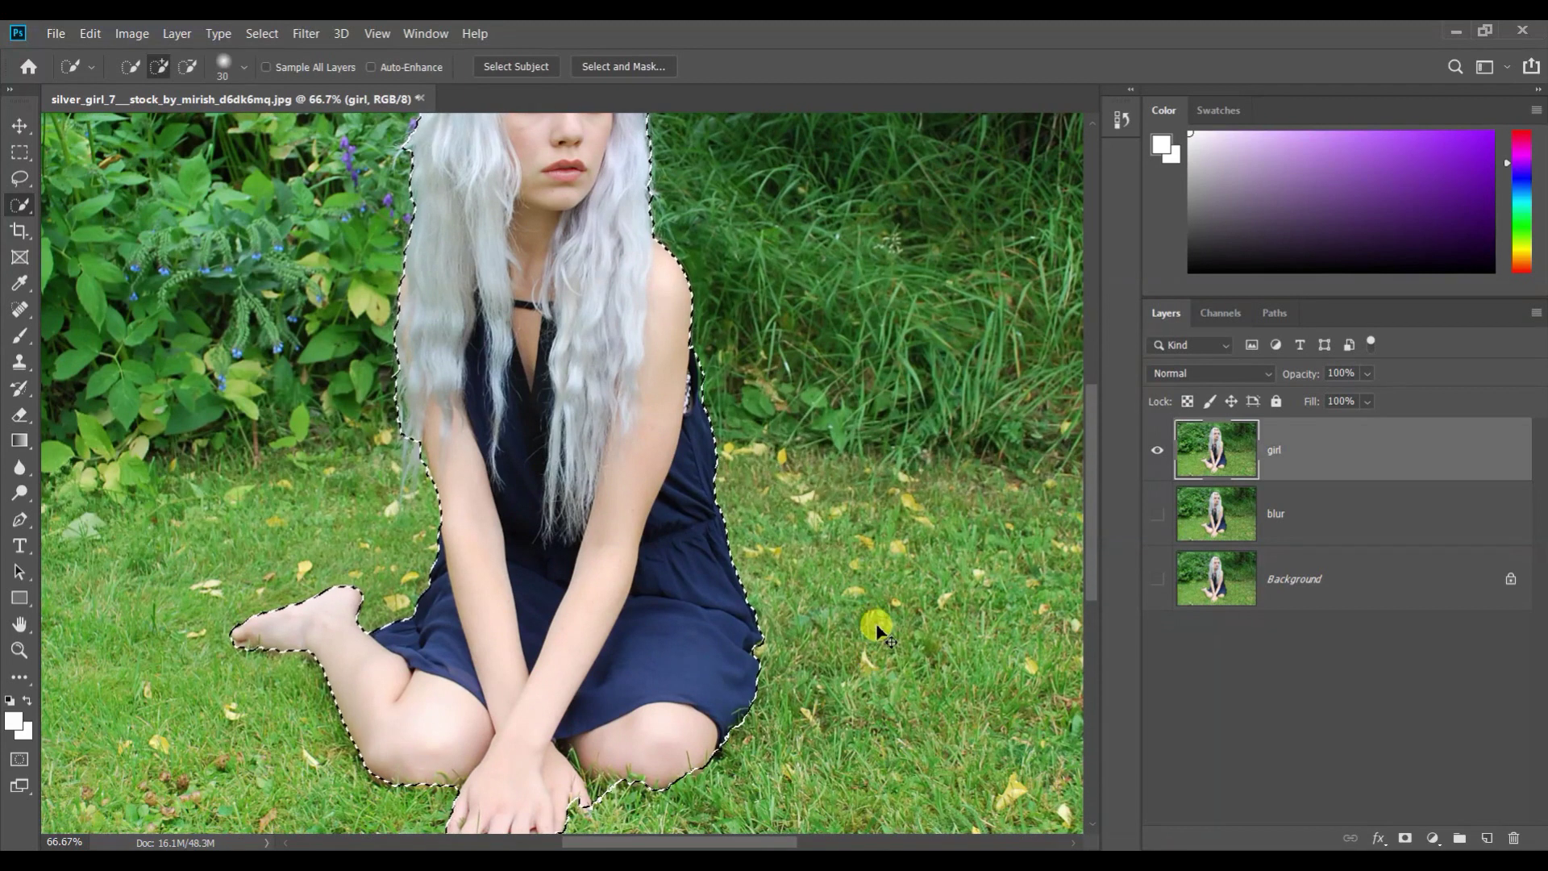
pyautogui.scroll(-2, 879, 629)
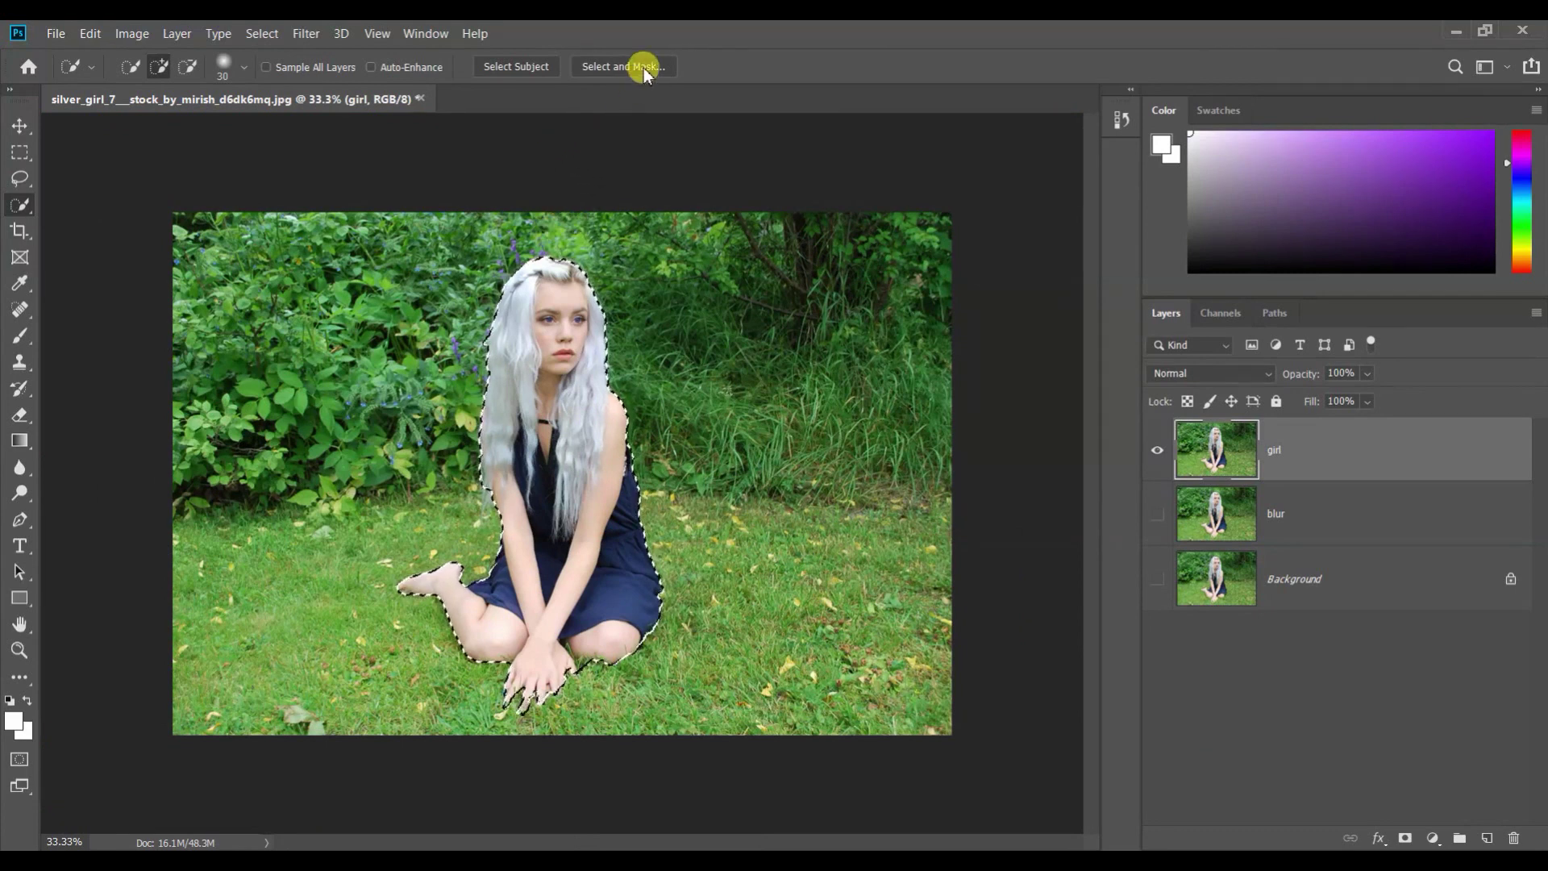
pyautogui.click(616, 66)
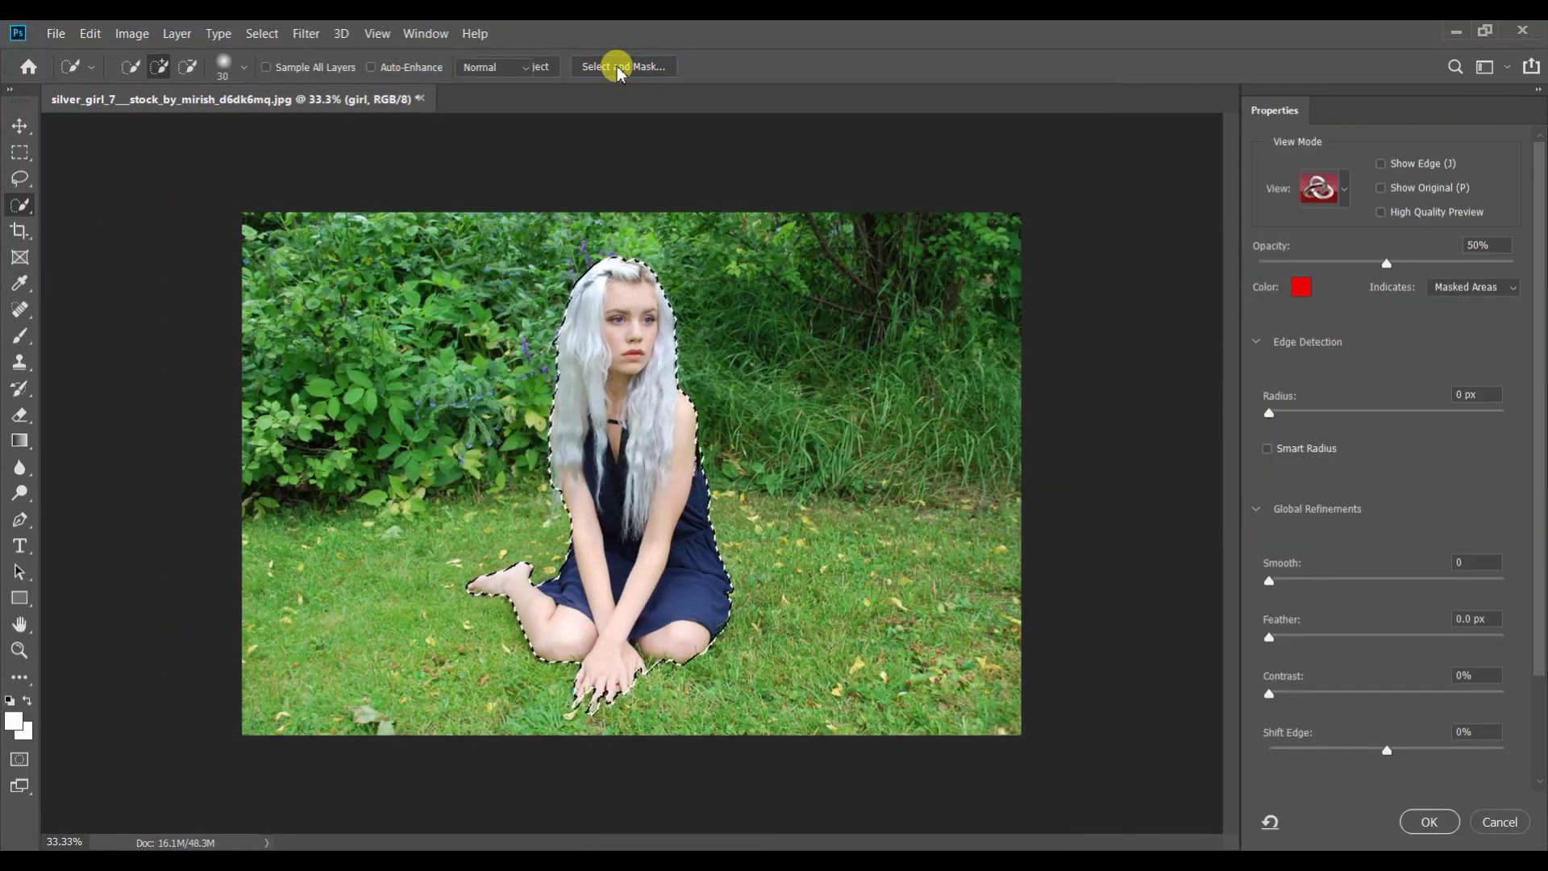
pyautogui.click(1342, 192)
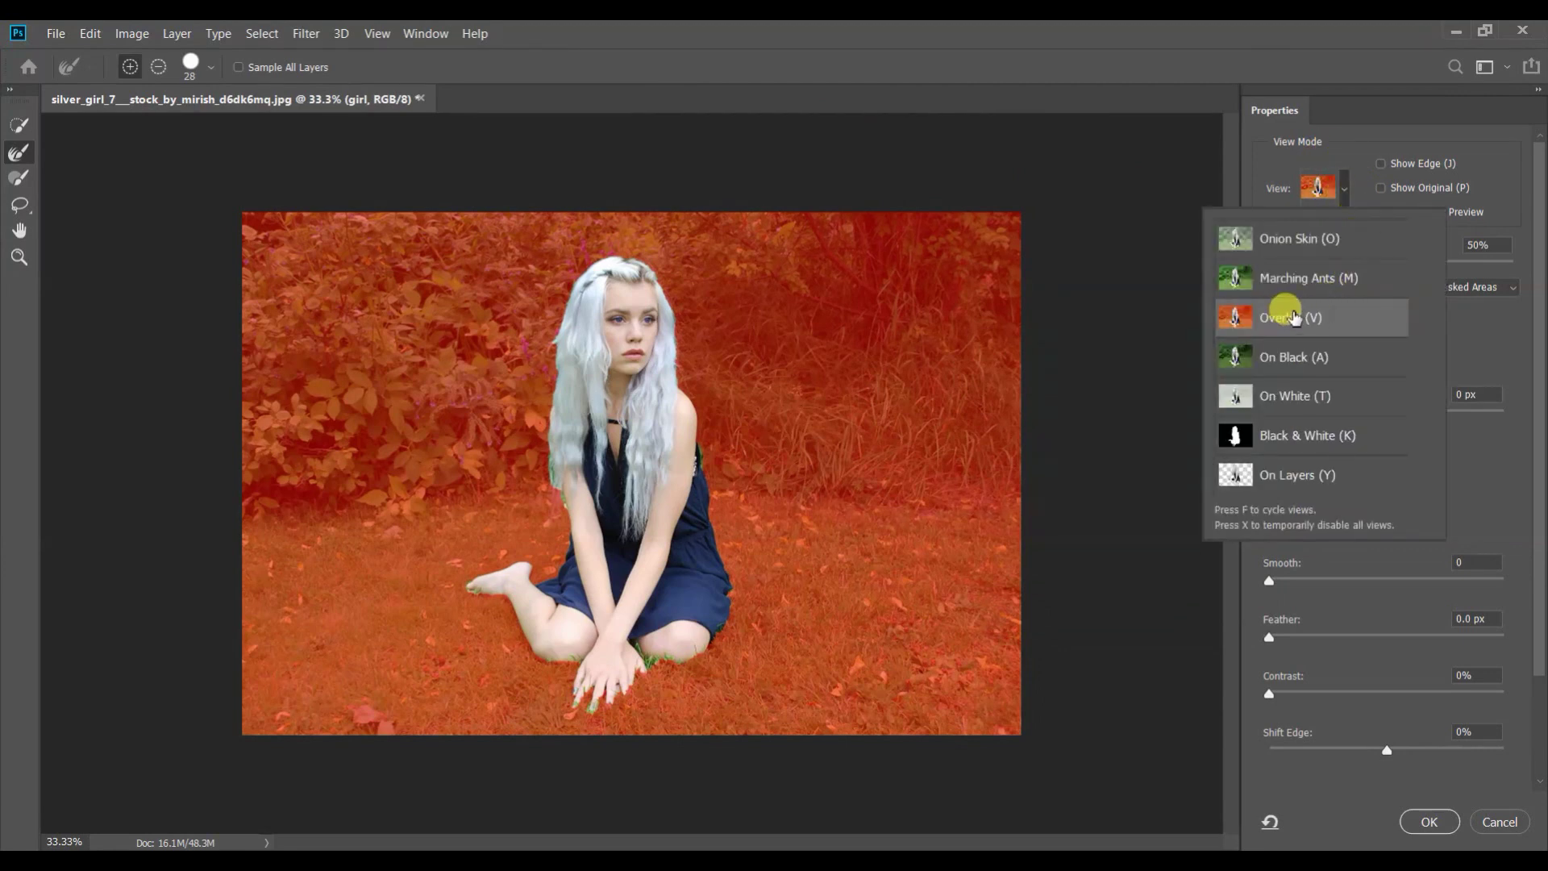
pyautogui.click(1368, 168)
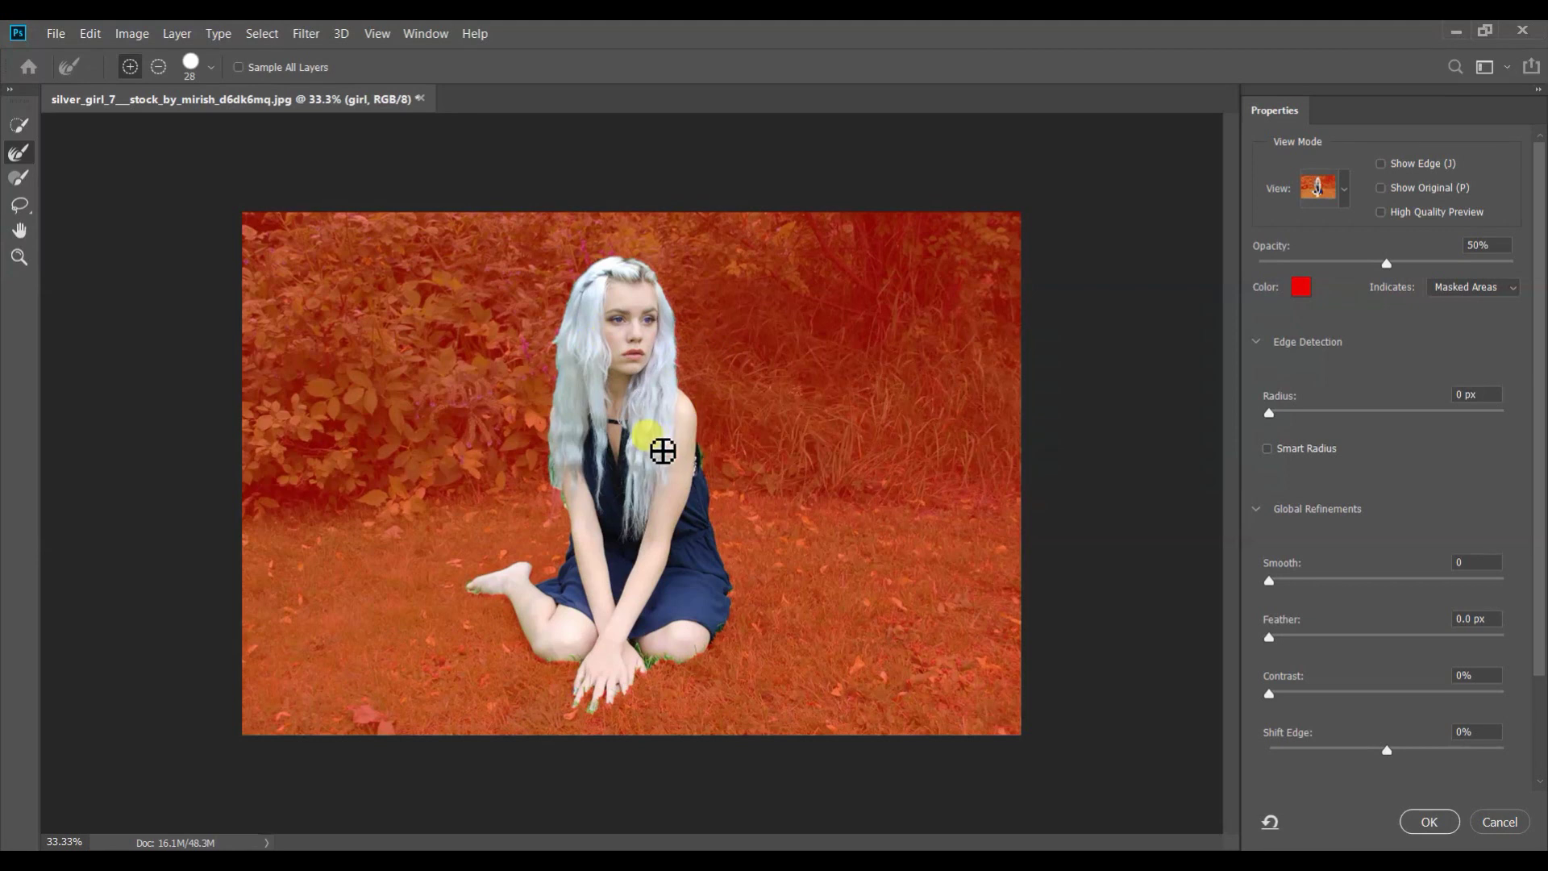
# Step: Refine the selection along both sides of the woman's hair and her shoulder with the Refine Edge brush, and accept the result
pyautogui.scroll(2, 663, 451)
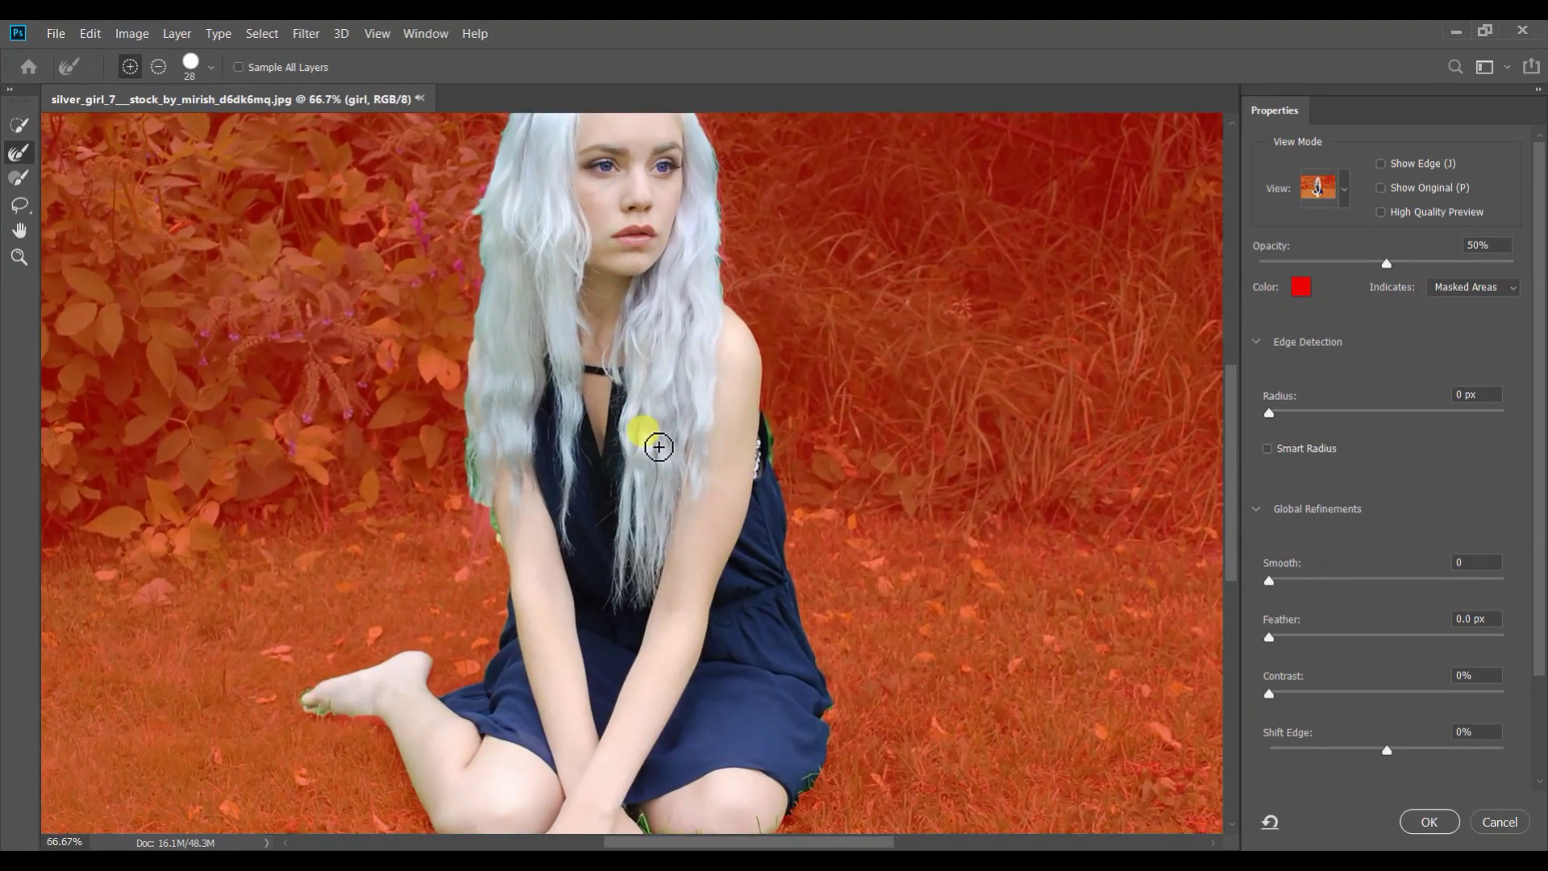
pyautogui.scroll(4, 659, 447)
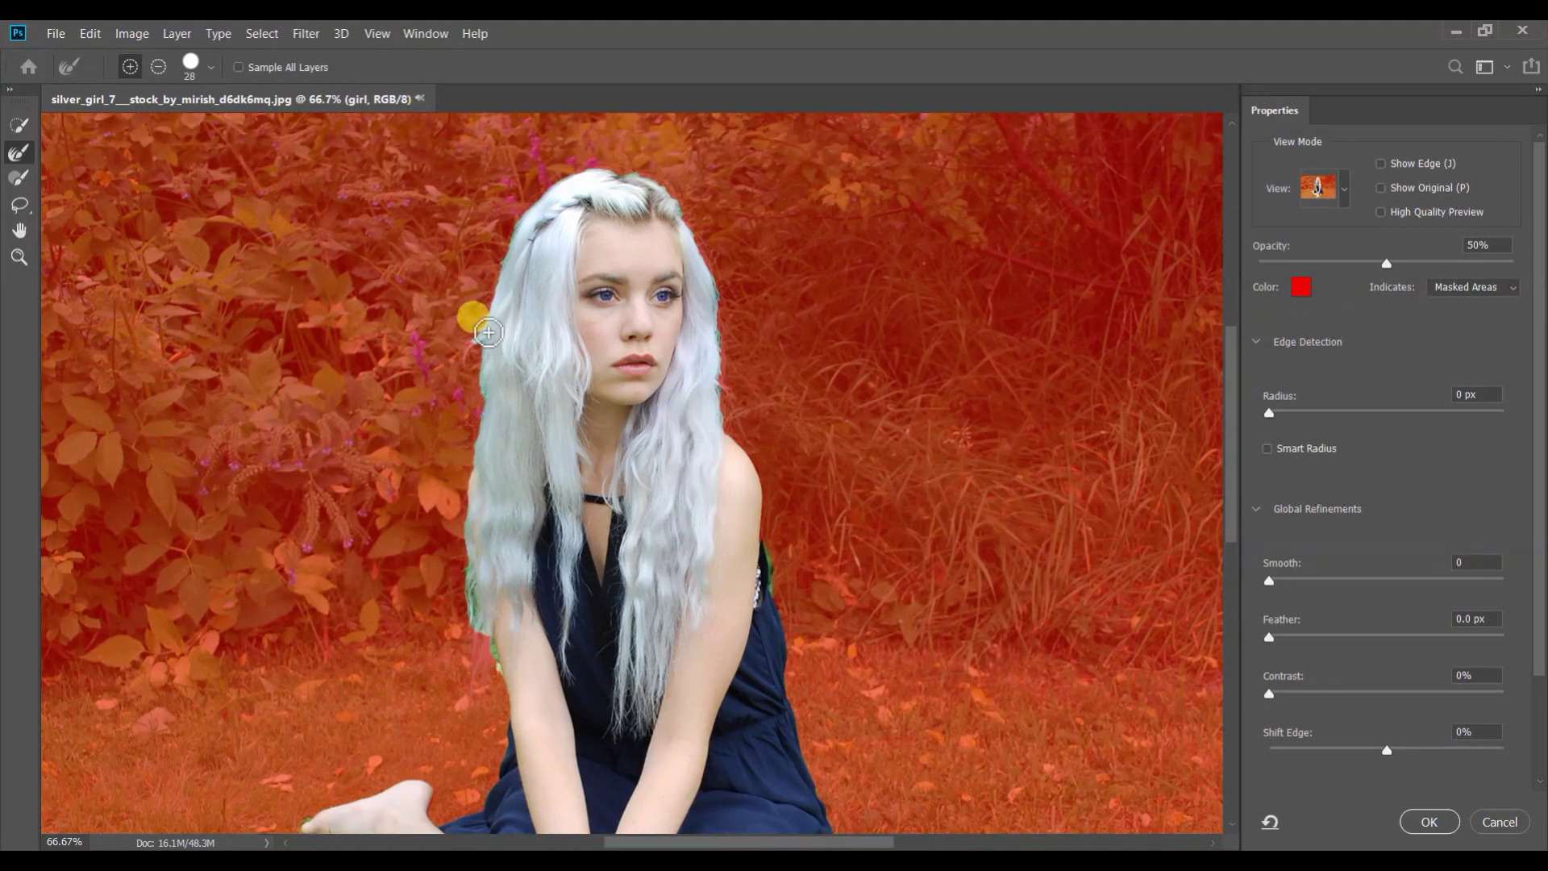
pyautogui.moveTo(489, 332)
pyautogui.mouseDown()
pyautogui.moveTo(472, 373)
pyautogui.moveTo(544, 196)
pyautogui.moveTo(507, 270)
pyautogui.moveTo(615, 179)
pyautogui.moveTo(650, 188)
pyautogui.moveTo(606, 174)
pyautogui.moveTo(623, 171)
pyautogui.moveTo(646, 180)
pyautogui.moveTo(601, 172)
pyautogui.moveTo(694, 235)
pyautogui.moveTo(720, 306)
pyautogui.moveTo(708, 248)
pyautogui.moveTo(729, 387)
pyautogui.mouseUp()
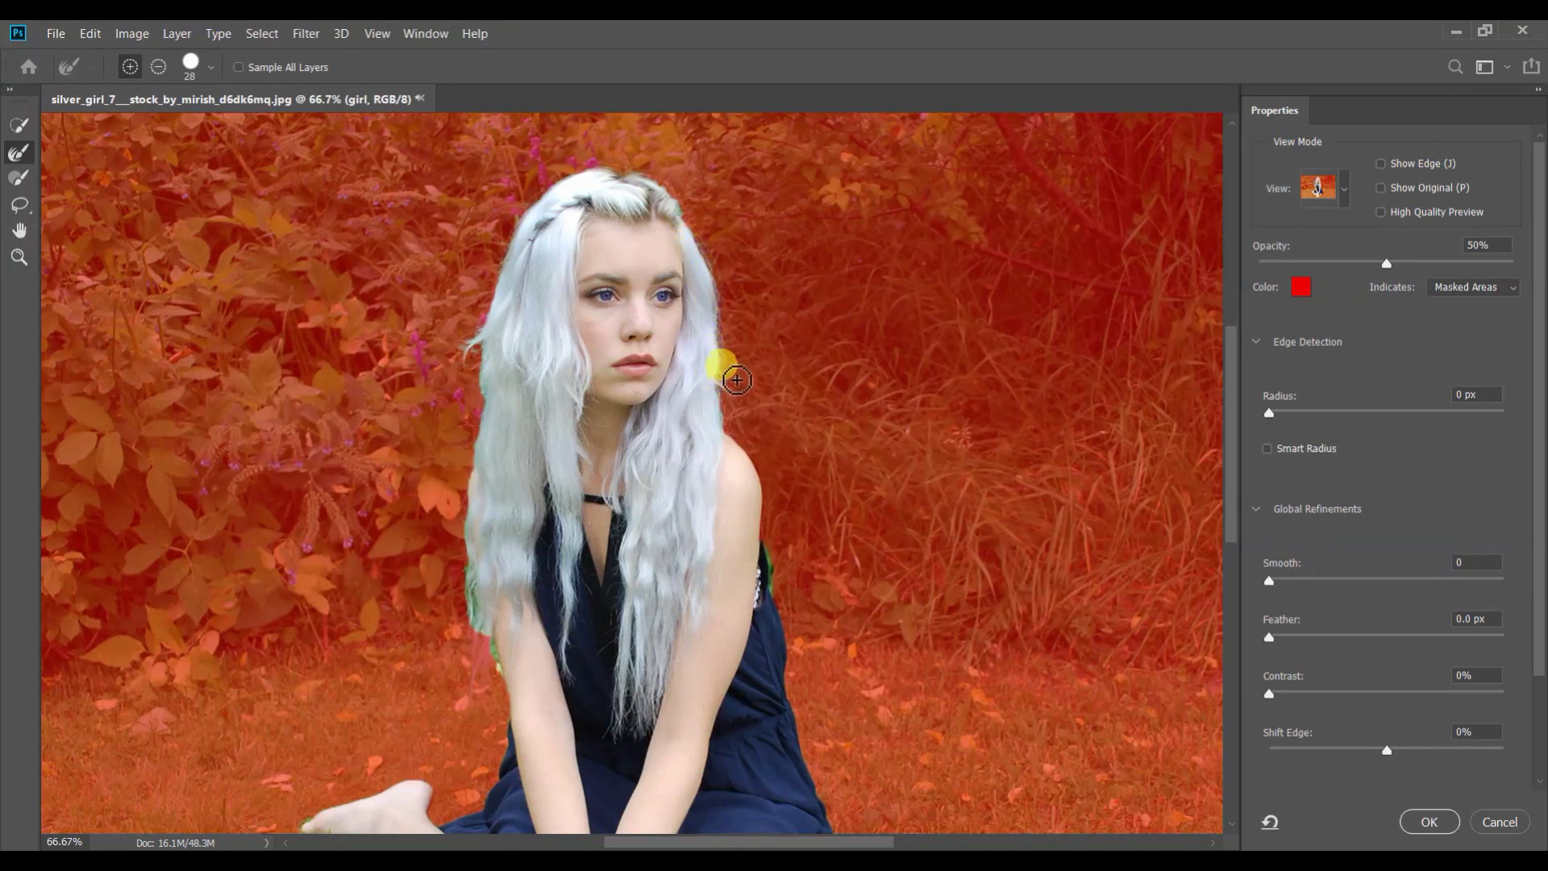
pyautogui.moveTo(728, 400); pyautogui.dragTo(731, 426)
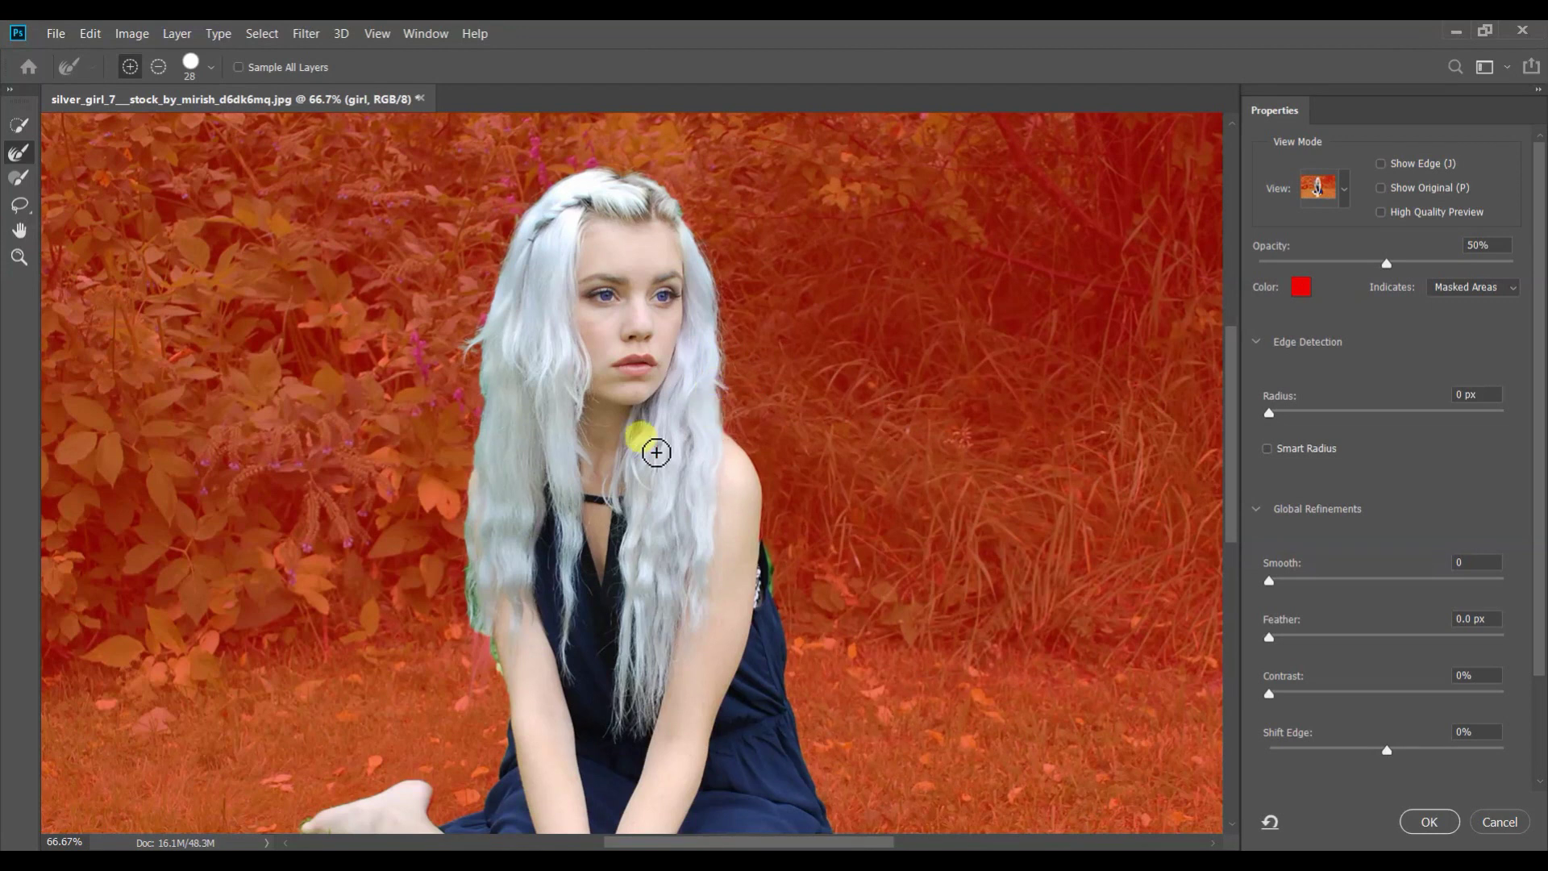
pyautogui.moveTo(480, 570)
pyautogui.mouseDown()
pyautogui.moveTo(490, 649)
pyautogui.moveTo(463, 534)
pyautogui.moveTo(504, 690)
pyautogui.moveTo(478, 595)
pyautogui.moveTo(500, 675)
pyautogui.moveTo(462, 592)
pyautogui.moveTo(477, 528)
pyautogui.moveTo(467, 373)
pyautogui.moveTo(489, 412)
pyautogui.moveTo(491, 328)
pyautogui.moveTo(540, 228)
pyautogui.moveTo(624, 186)
pyautogui.moveTo(592, 176)
pyautogui.moveTo(680, 218)
pyautogui.mouseUp()
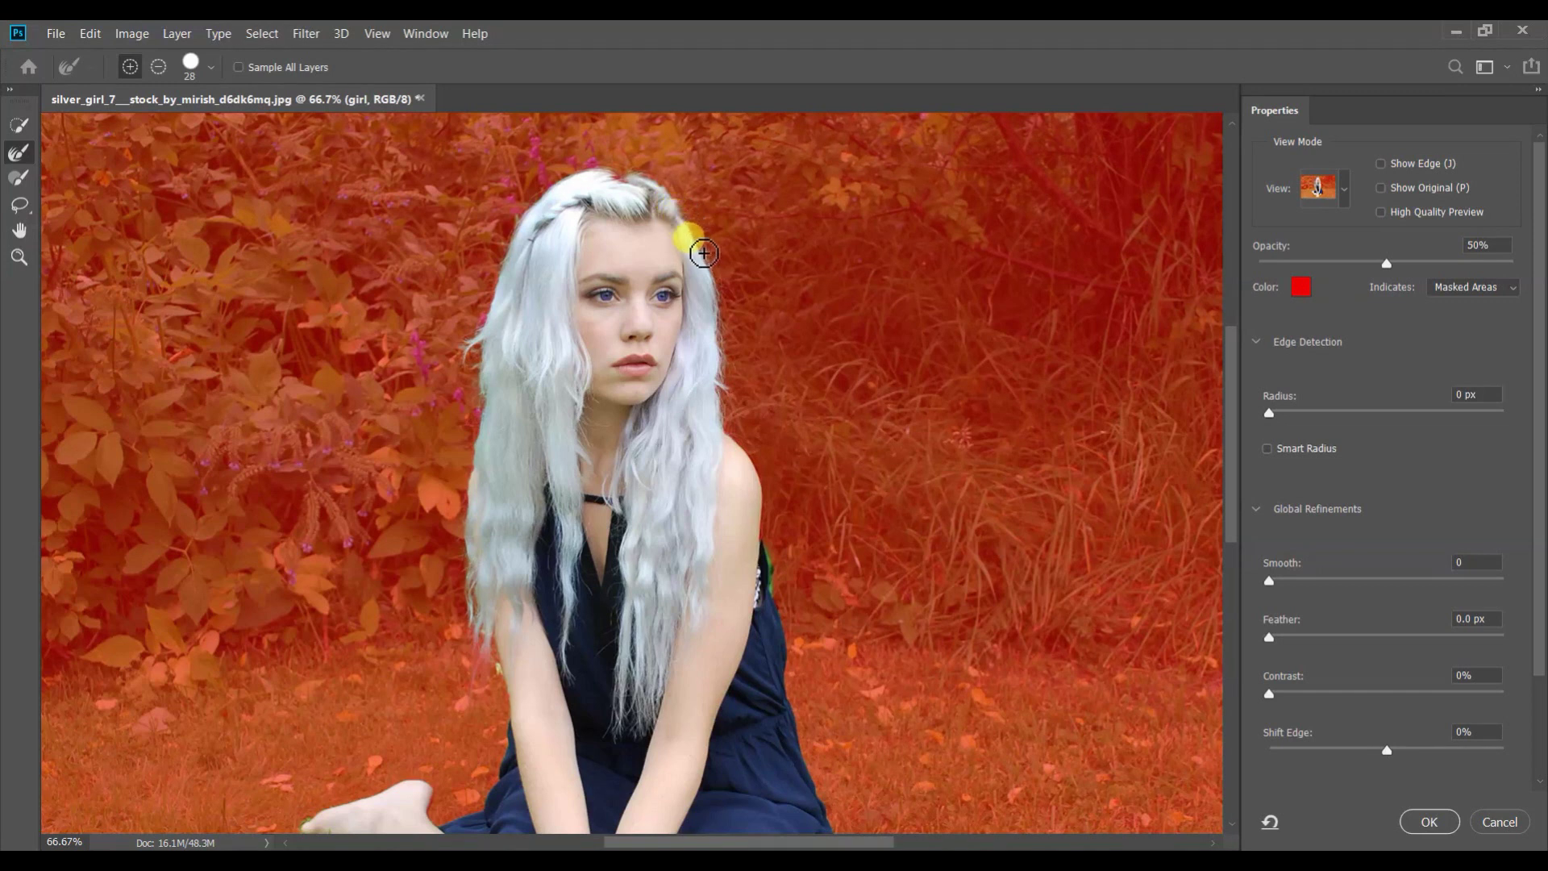
pyautogui.moveTo(724, 290); pyautogui.dragTo(728, 346)
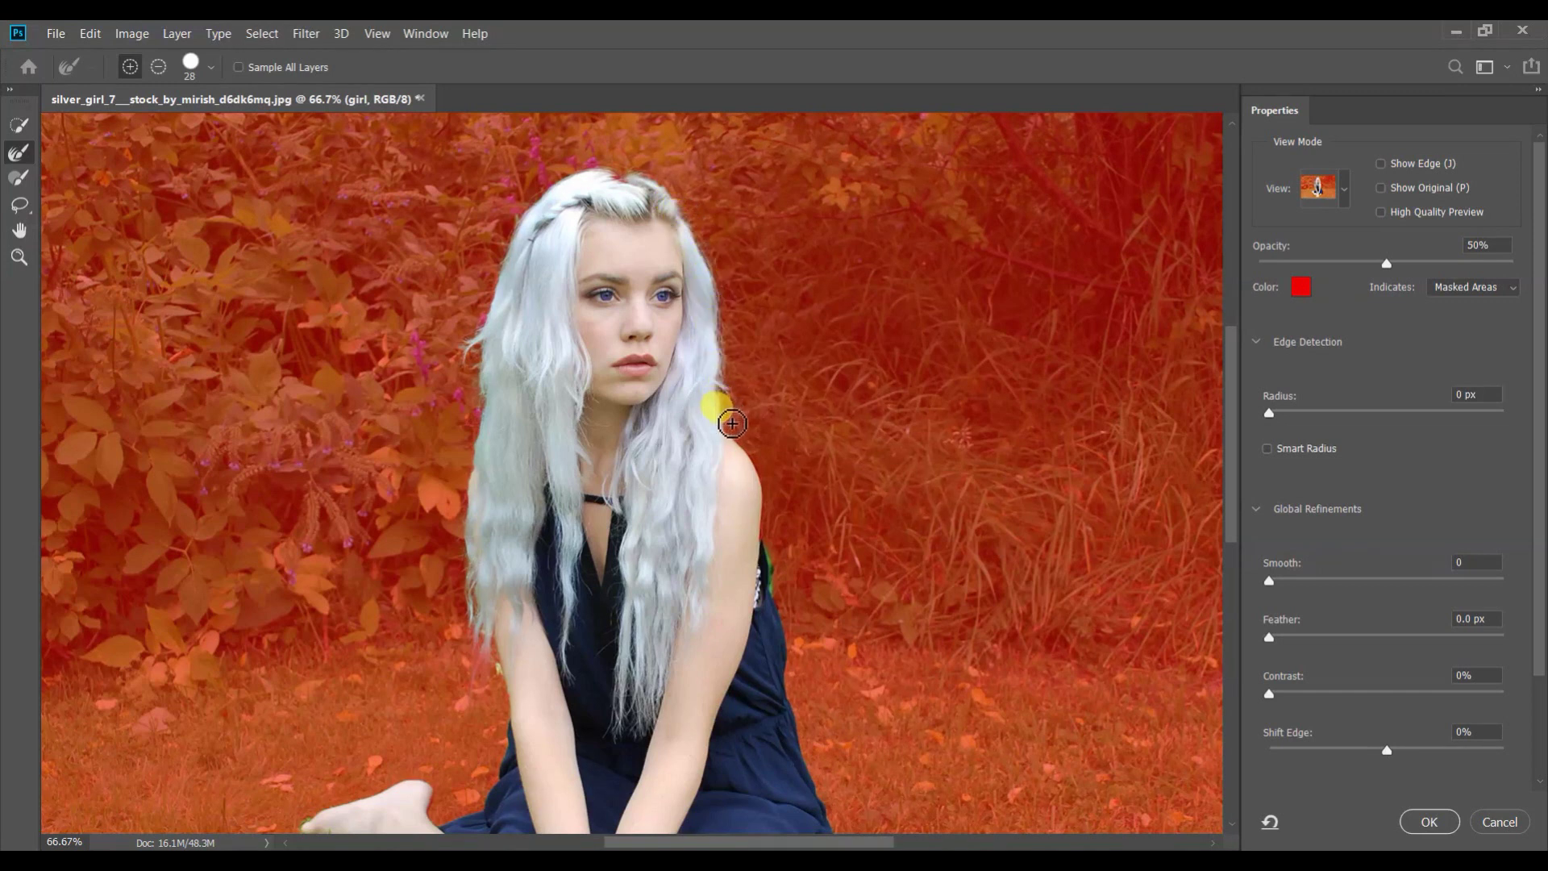
pyautogui.moveTo(732, 424)
pyautogui.mouseDown()
pyautogui.moveTo(842, 554)
pyautogui.moveTo(783, 599)
pyautogui.moveTo(781, 560)
pyautogui.moveTo(779, 590)
pyautogui.moveTo(878, 619)
pyautogui.moveTo(906, 616)
pyautogui.moveTo(921, 429)
pyautogui.moveTo(839, 394)
pyautogui.moveTo(814, 423)
pyautogui.moveTo(721, 430)
pyautogui.moveTo(939, 436)
pyautogui.moveTo(988, 417)
pyautogui.mouseUp()
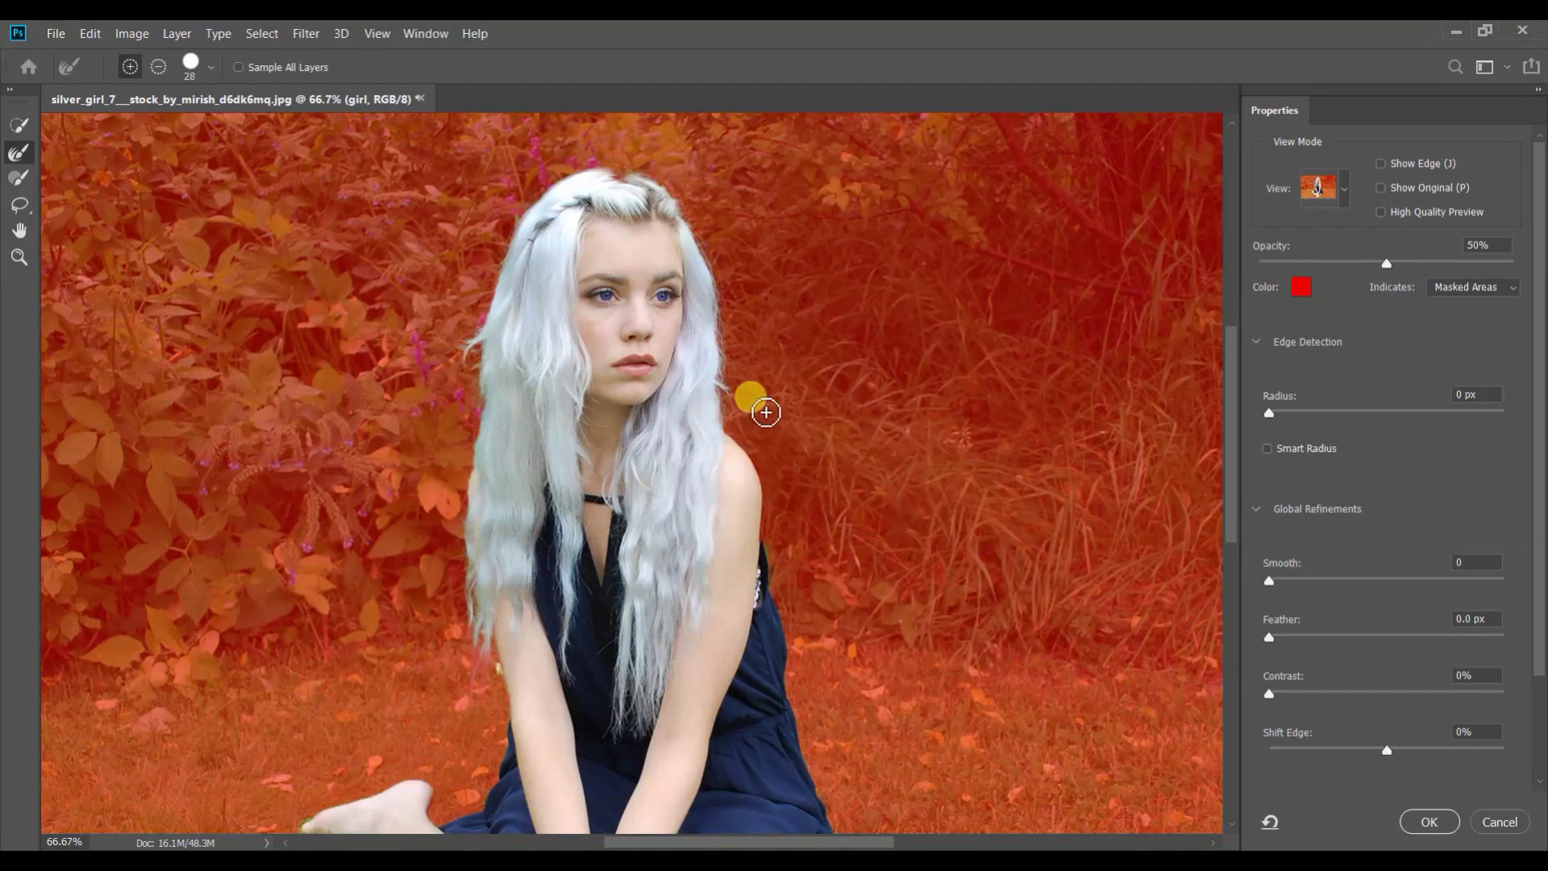
pyautogui.click(1428, 822)
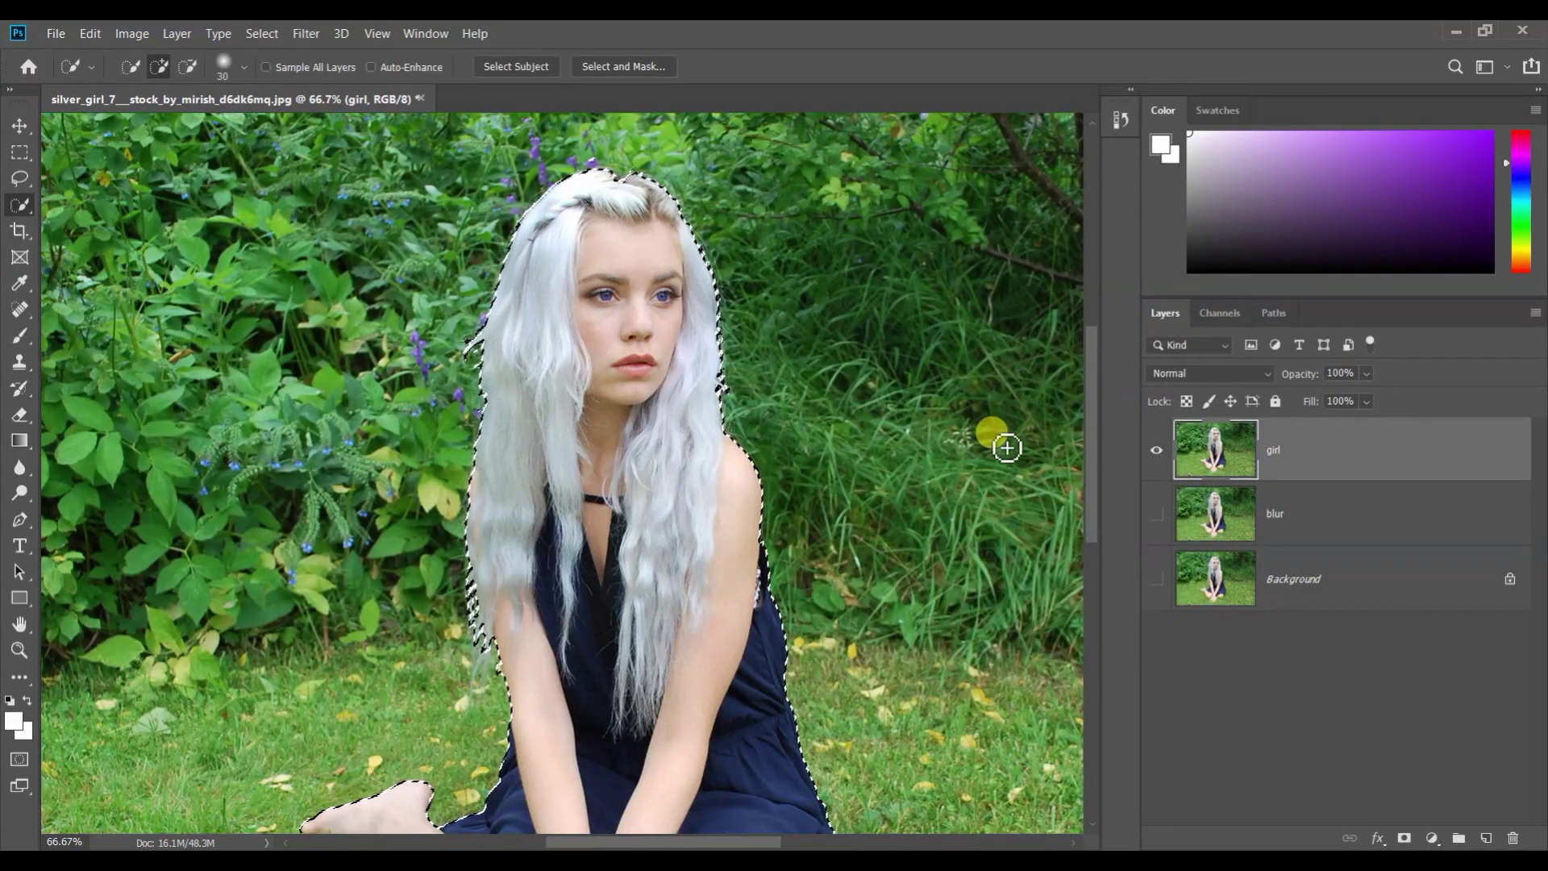
# Step: Add a layer mask to the girl layer from the selection and make the blur layer visible
pyautogui.hotkey('ctrl', '-')
pyautogui.hotkey('ctrl', '-')
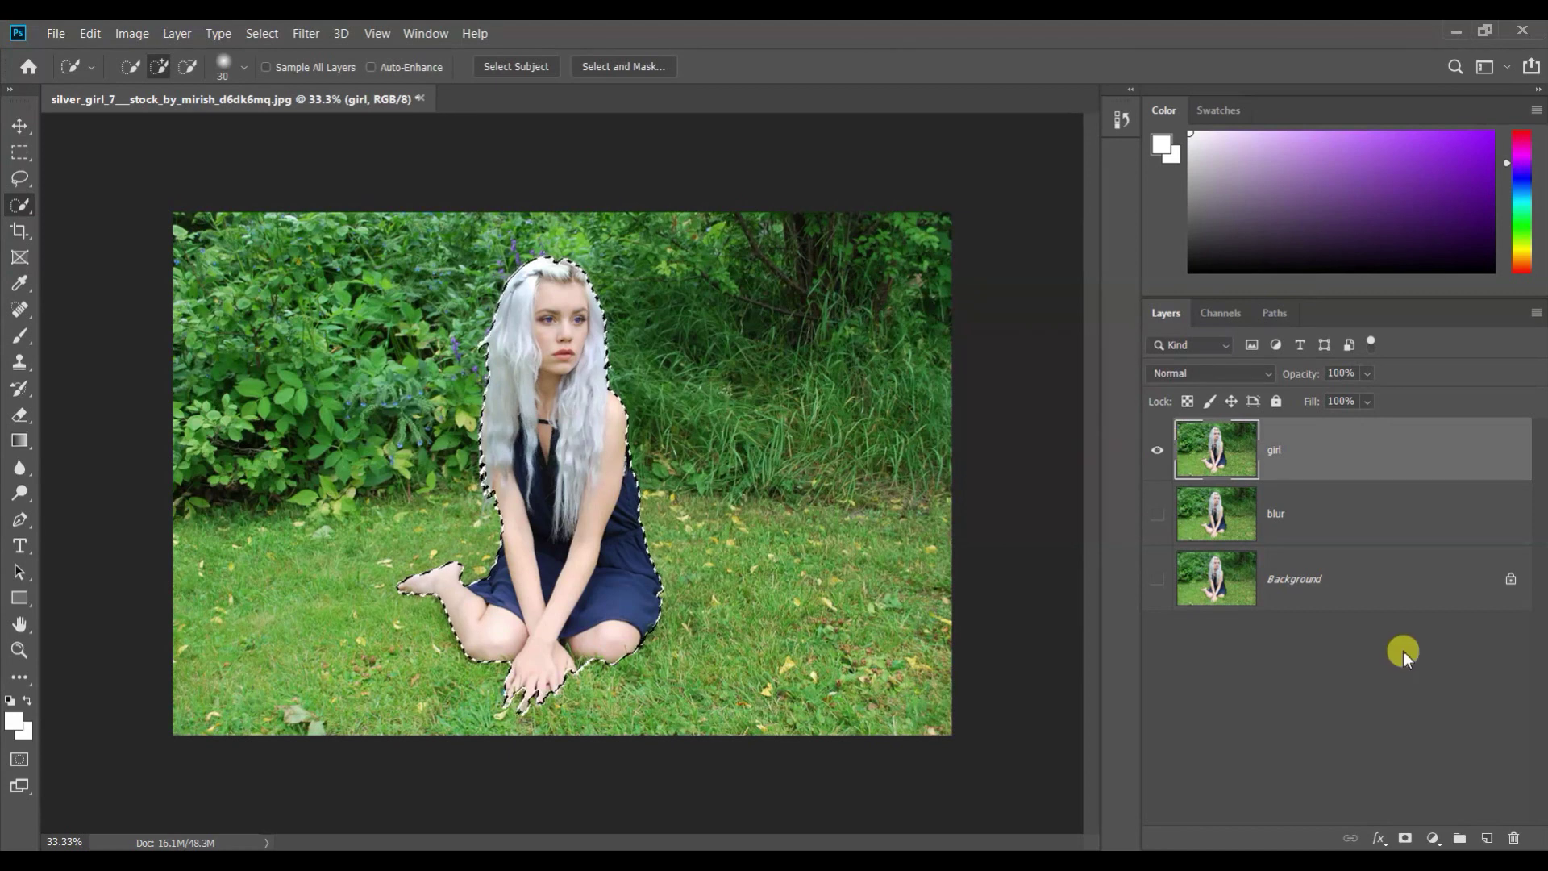
pyautogui.click(1405, 838)
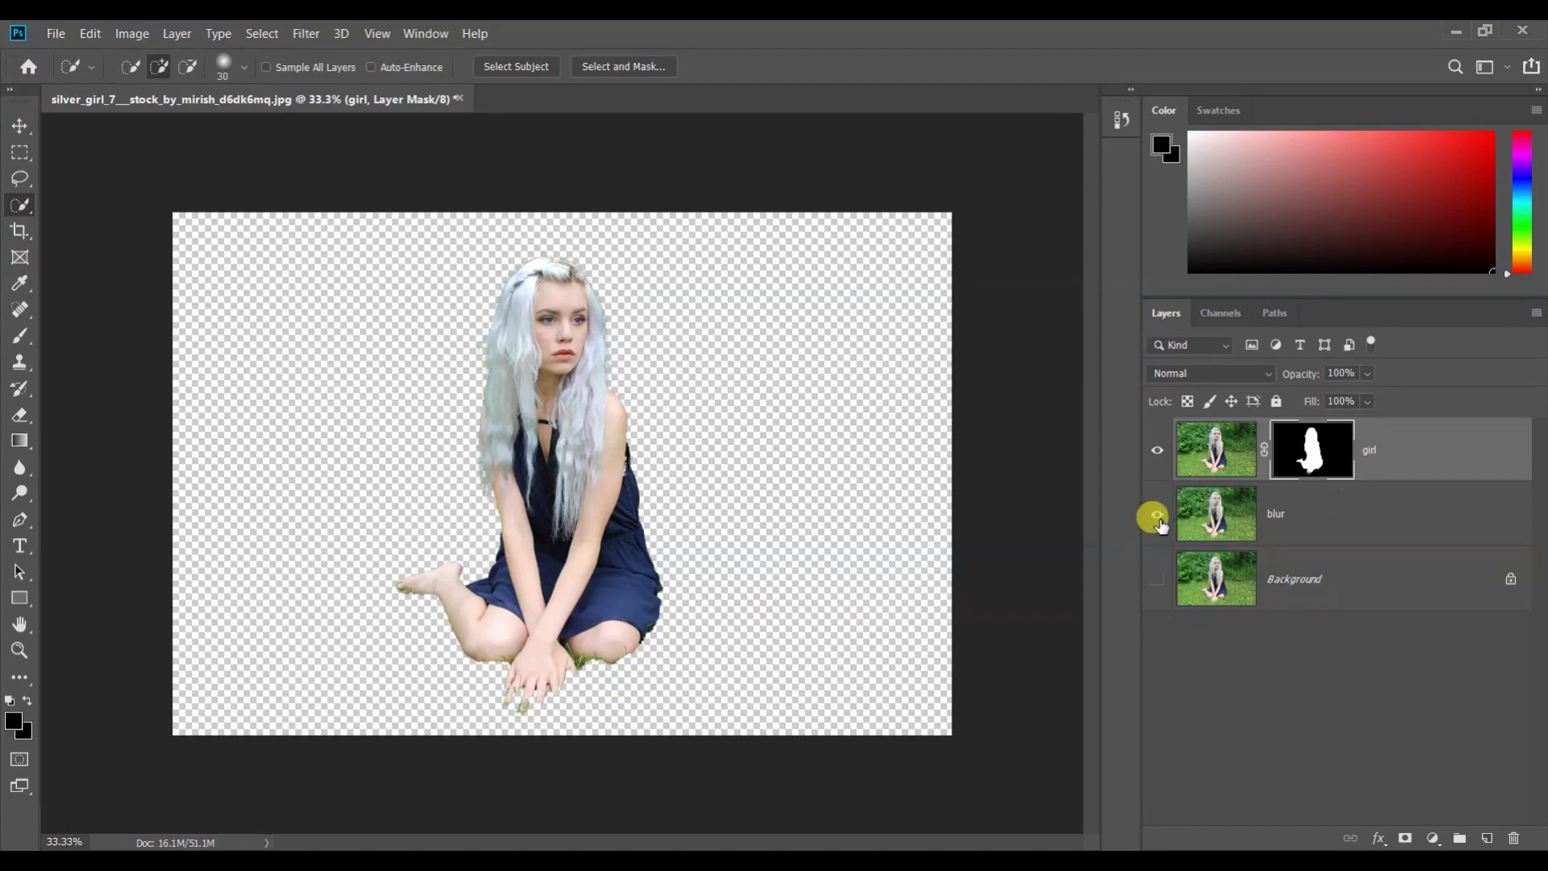
pyautogui.click(1158, 517)
# Step: Switch to Notepad to review the list of editing steps, and put it away
pyautogui.click(1323, 861)
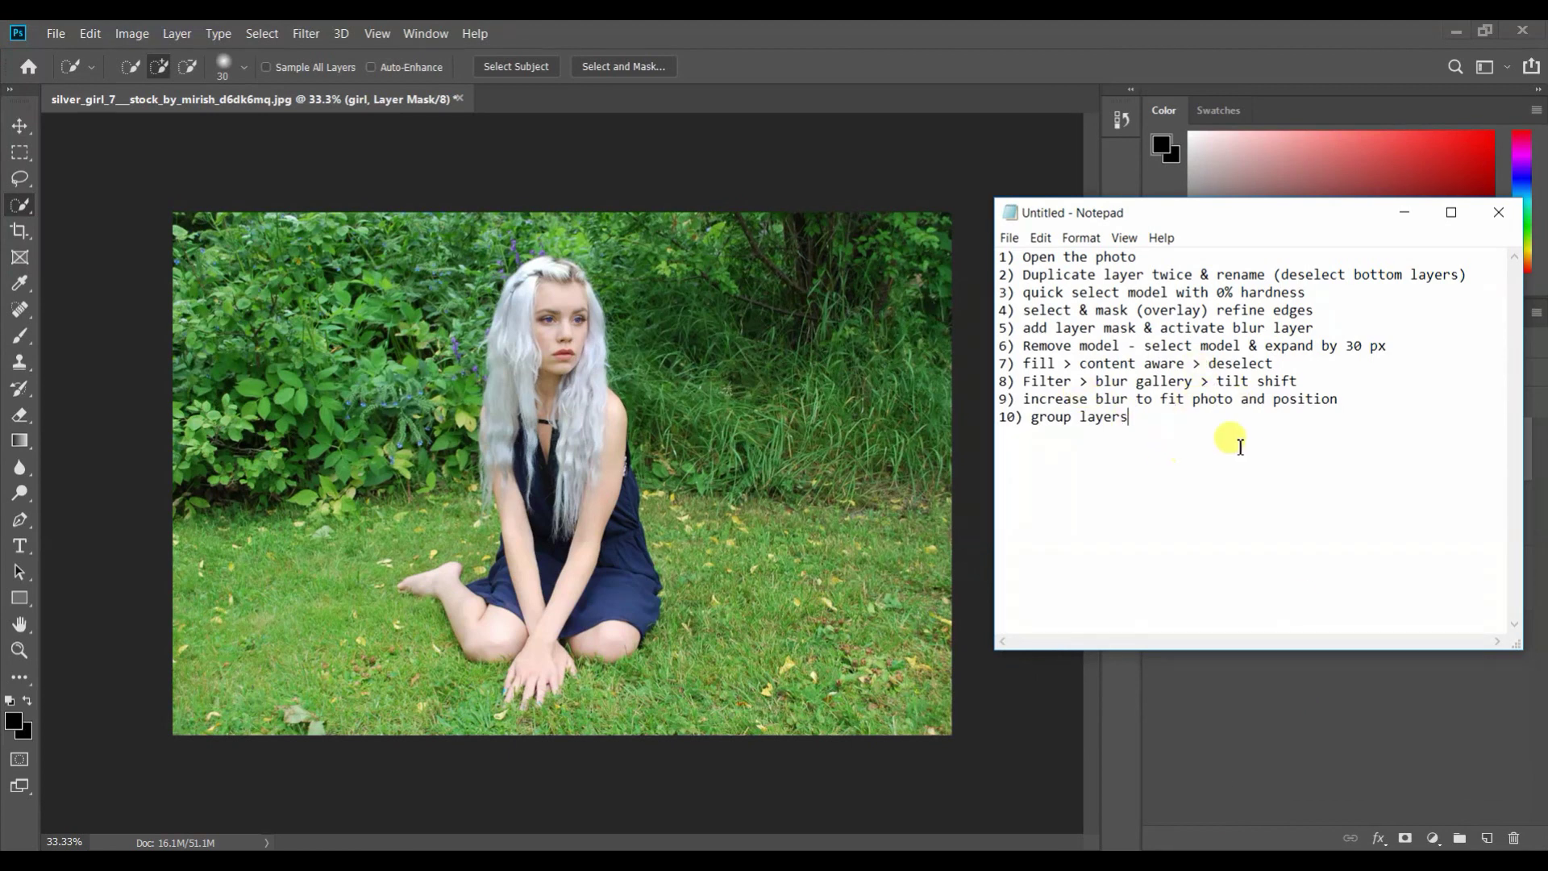
pyautogui.click(1405, 212)
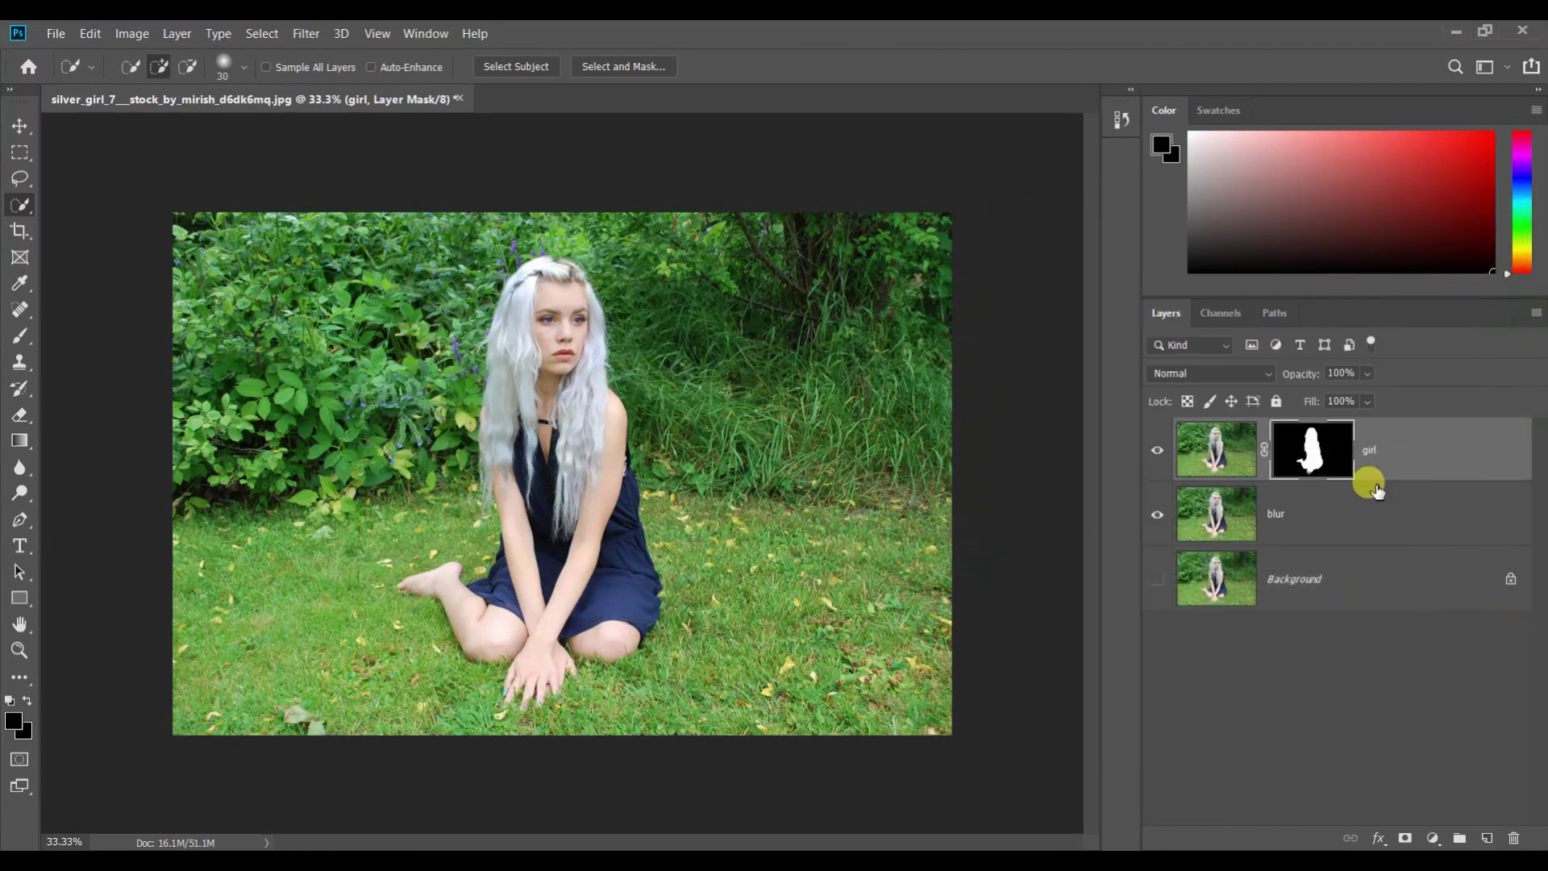
# Step: Load the woman's selection from the girl layer mask onto the blur layer and expand it by 30 pixels
pyautogui.click(1282, 520)
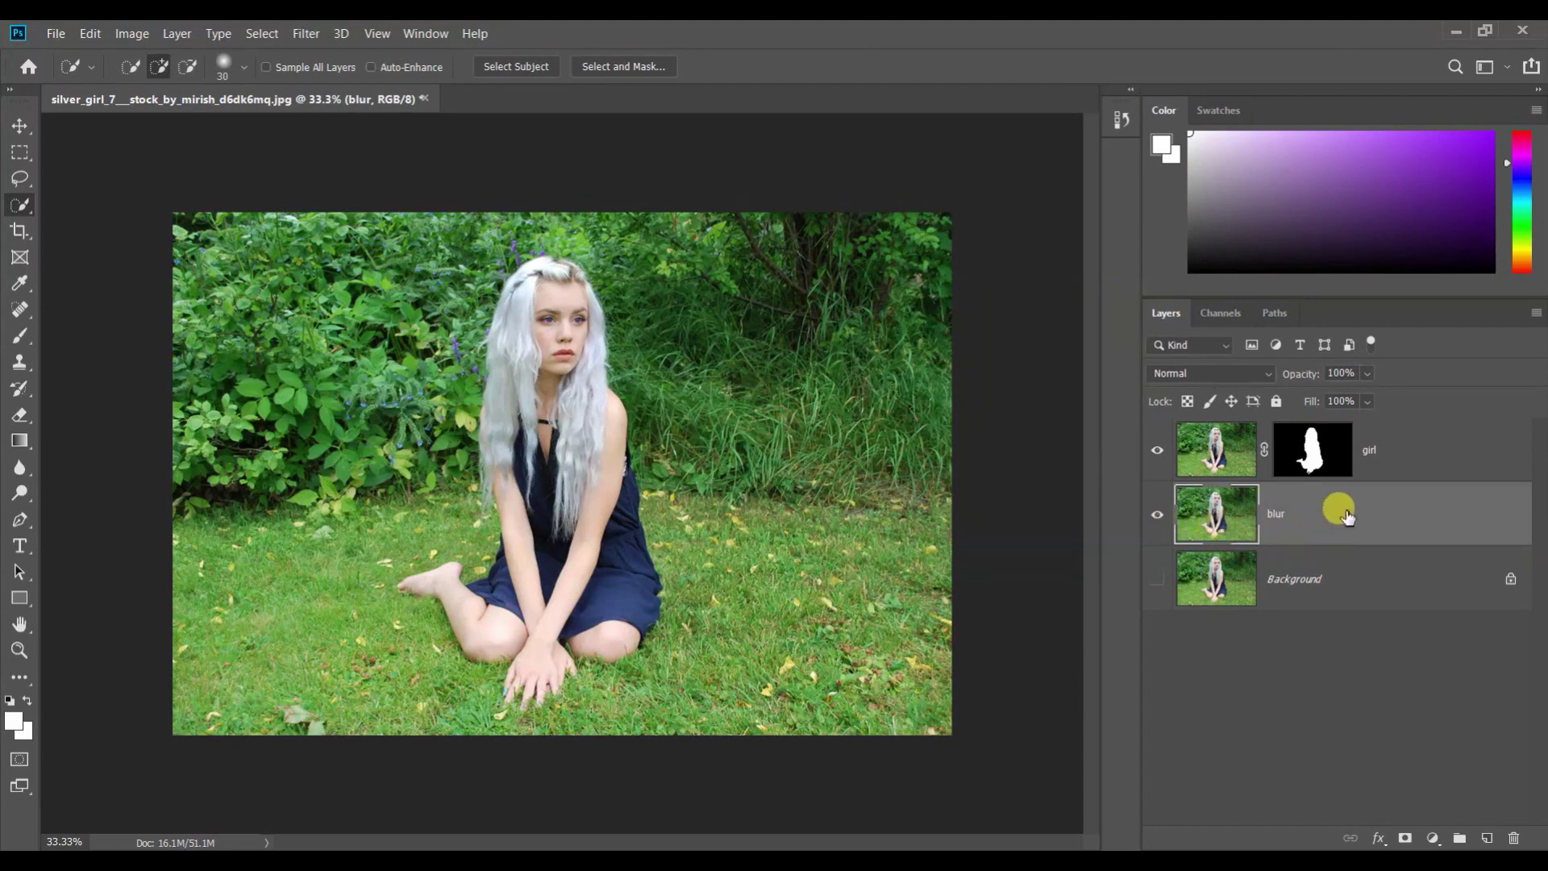
pyautogui.keyDown('ctrl'); pyautogui.click(1317, 458); pyautogui.keyUp('ctrl')
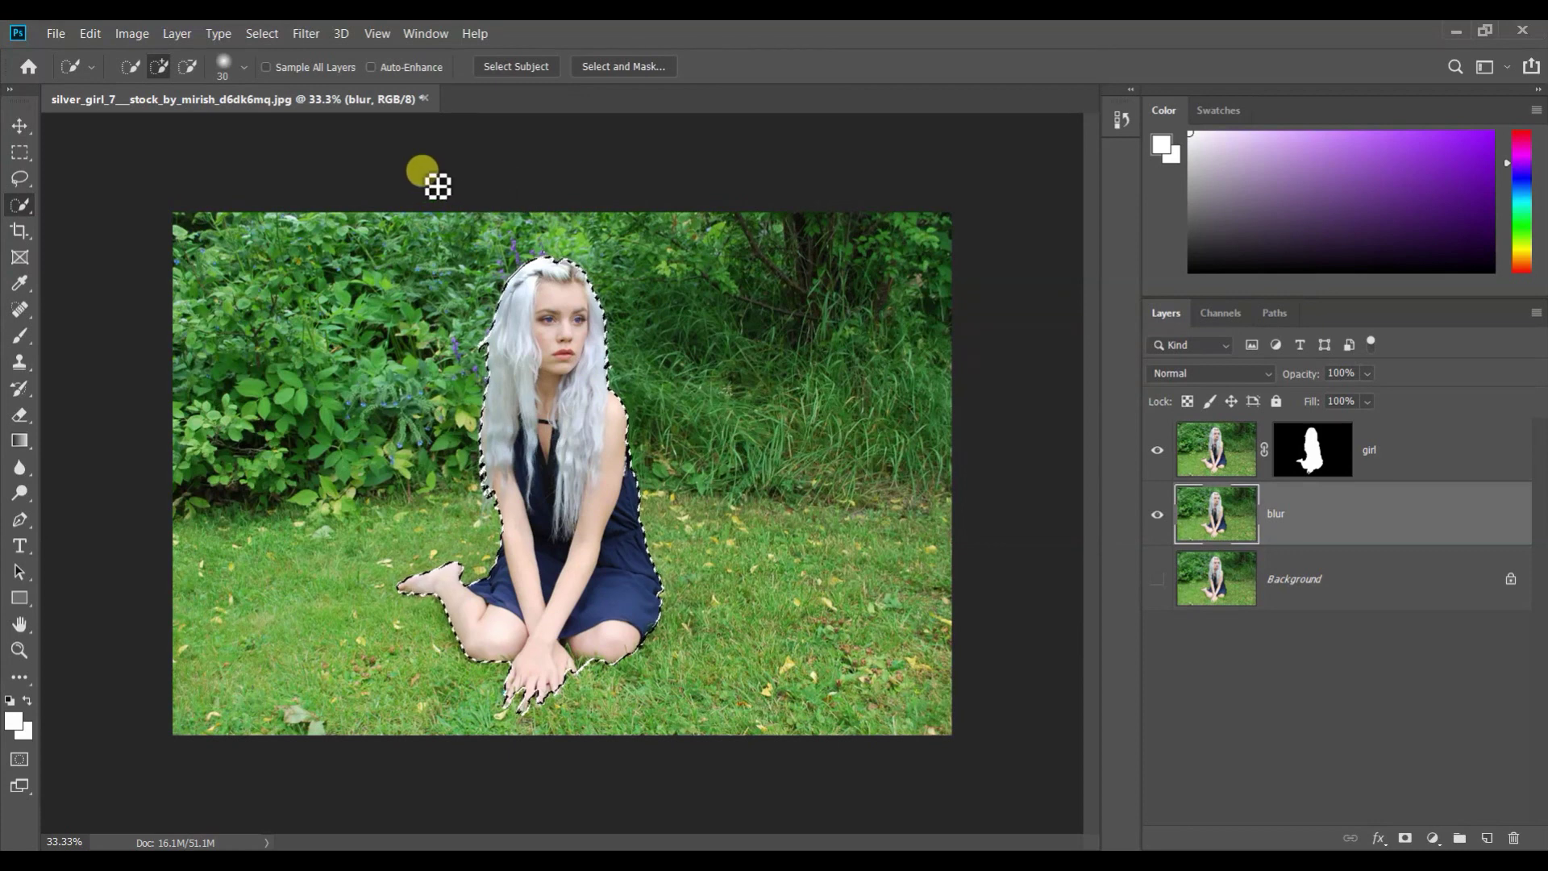
pyautogui.click(261, 34)
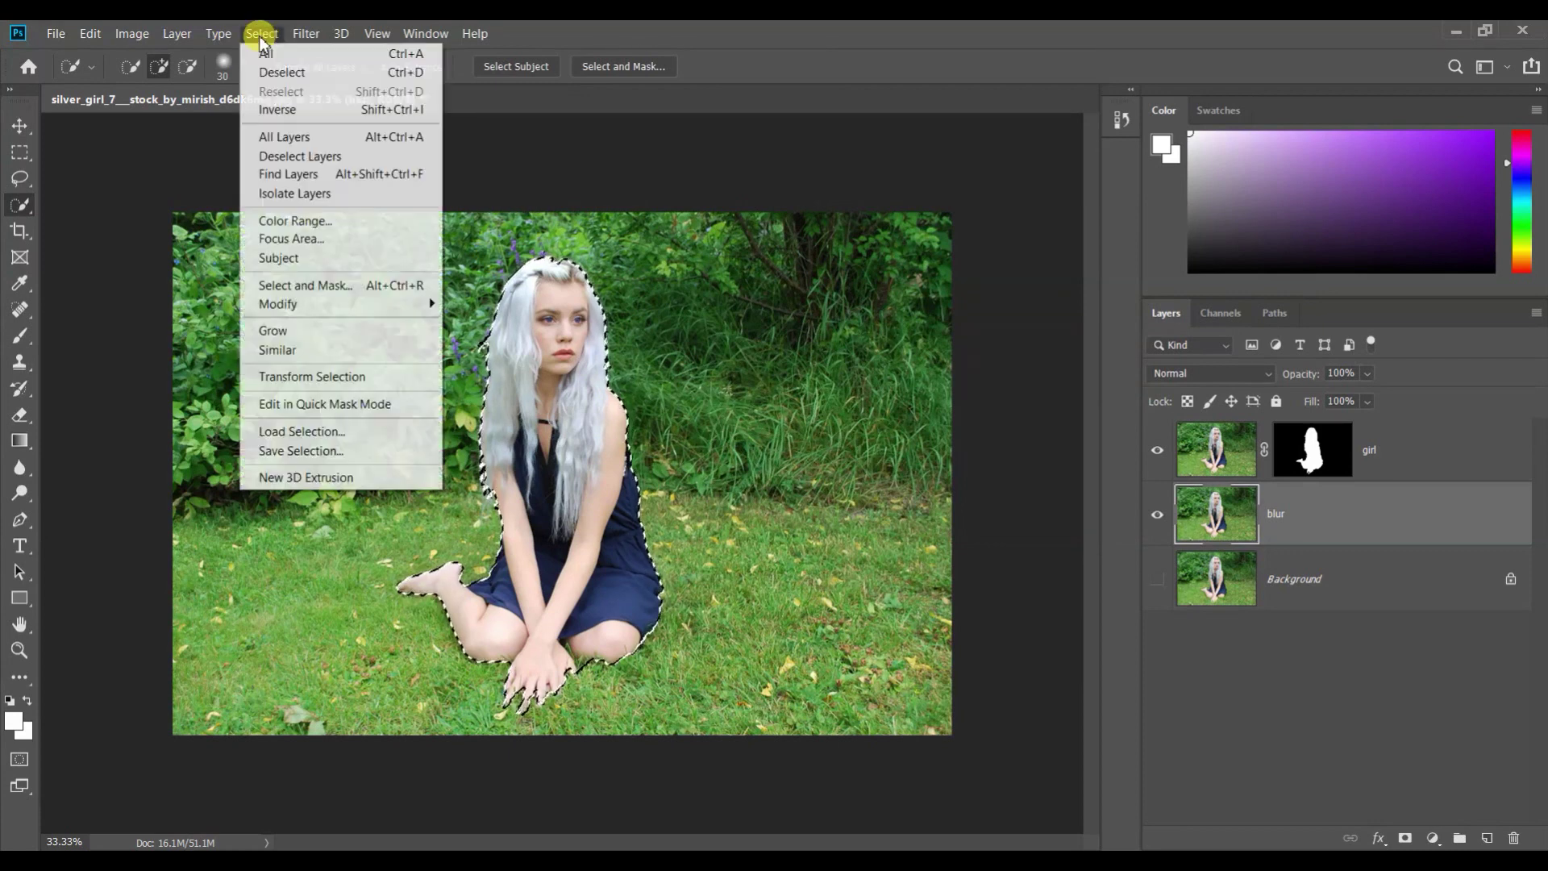
pyautogui.moveTo(316, 305)
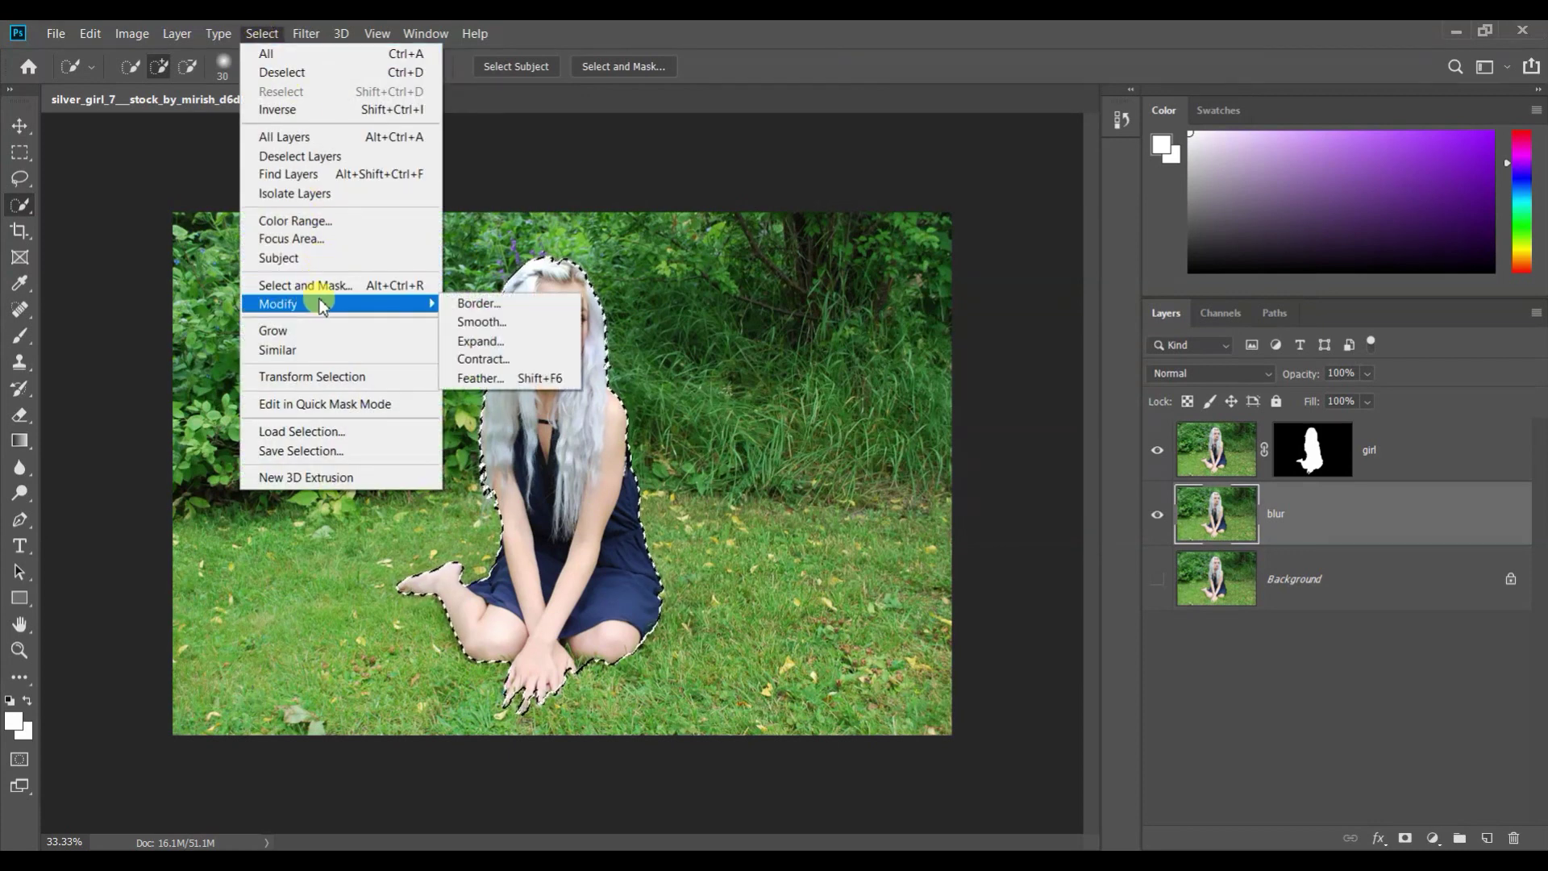
pyautogui.click(496, 339)
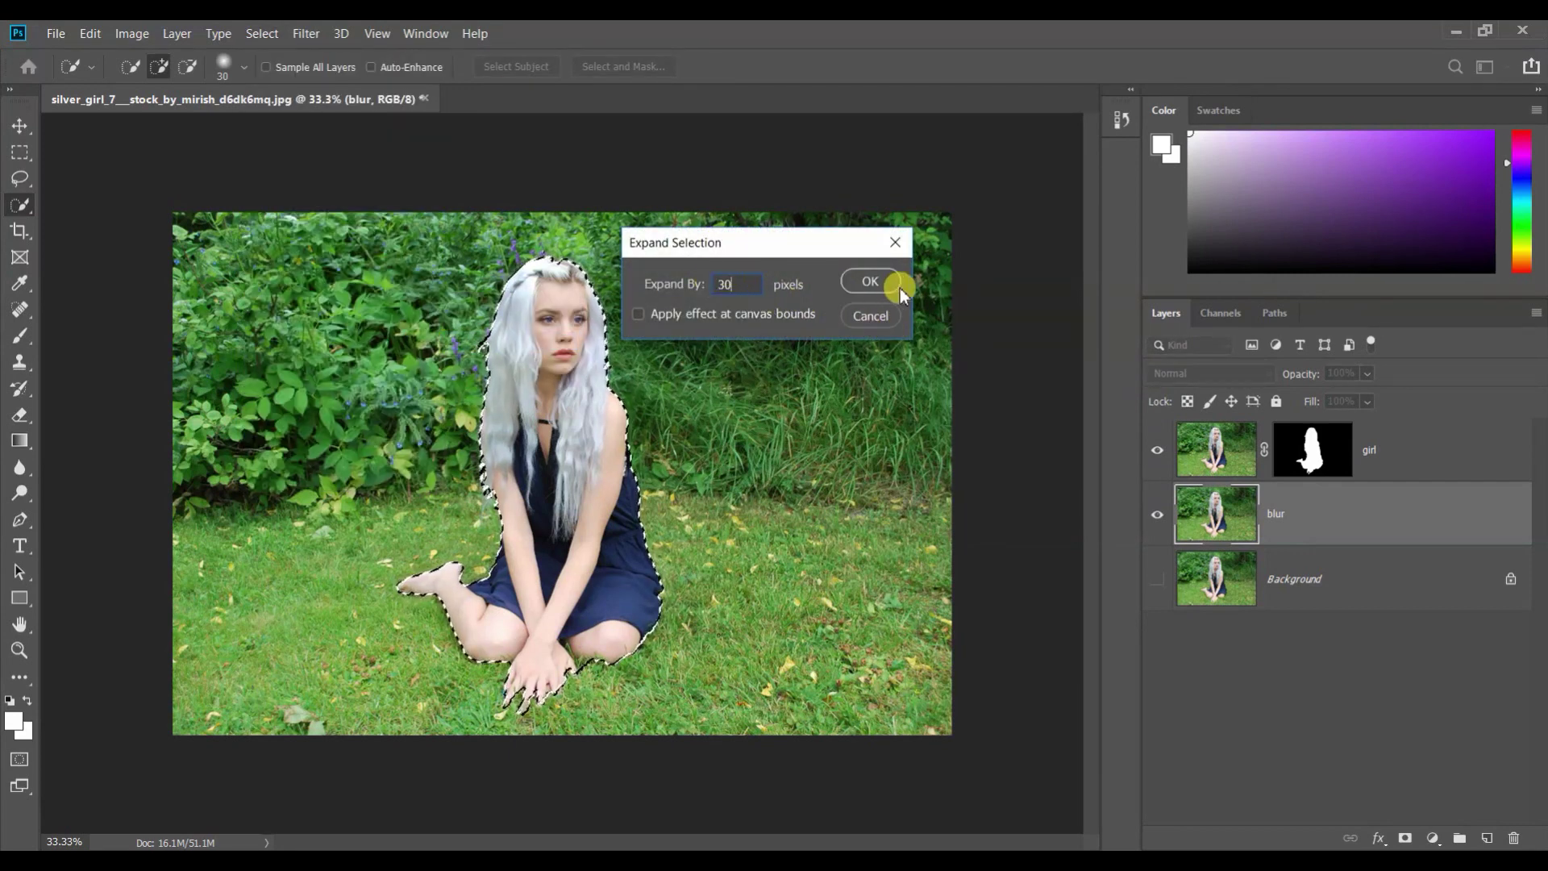
pyautogui.click(860, 280)
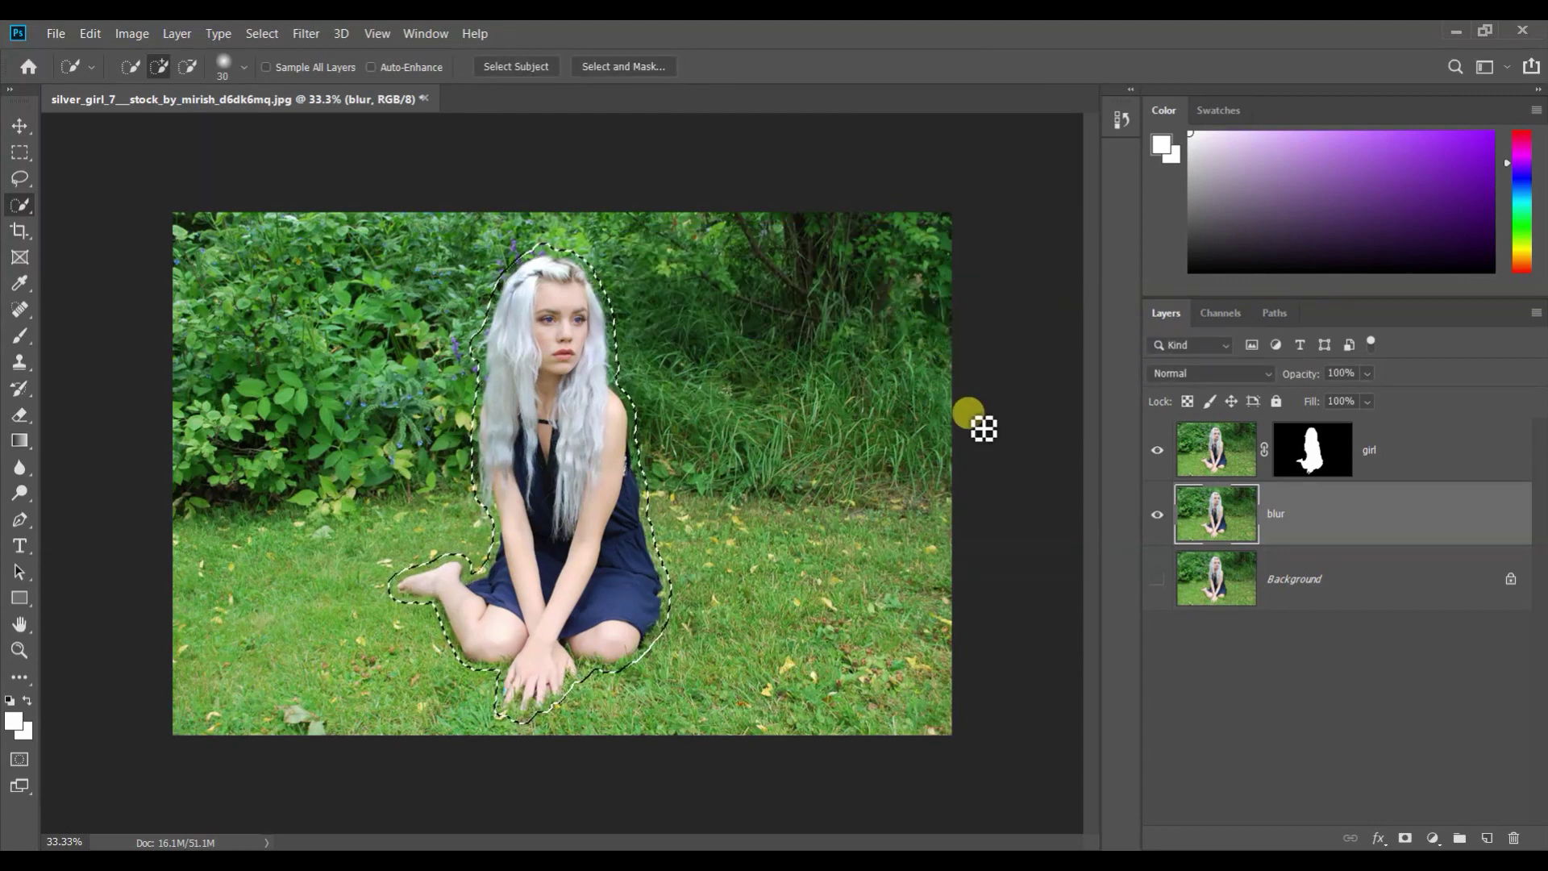
# Step: Remove the woman from the blur layer with a Content-Aware fill, deselect, and check the result by temporarily hiding the girl layer
pyautogui.rightClick(557, 445)
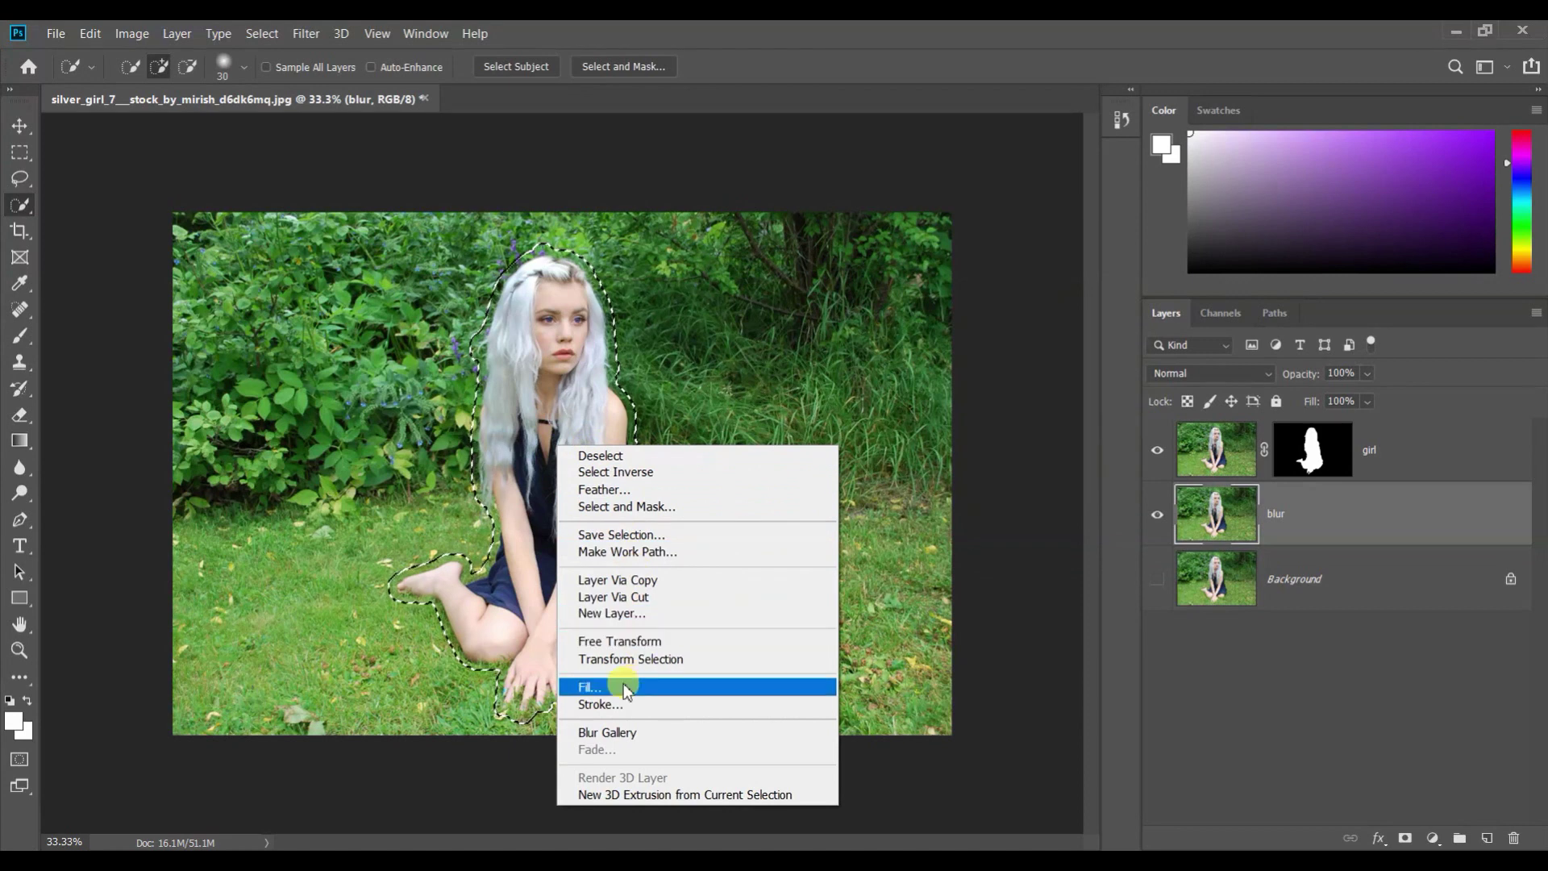
pyautogui.click(596, 689)
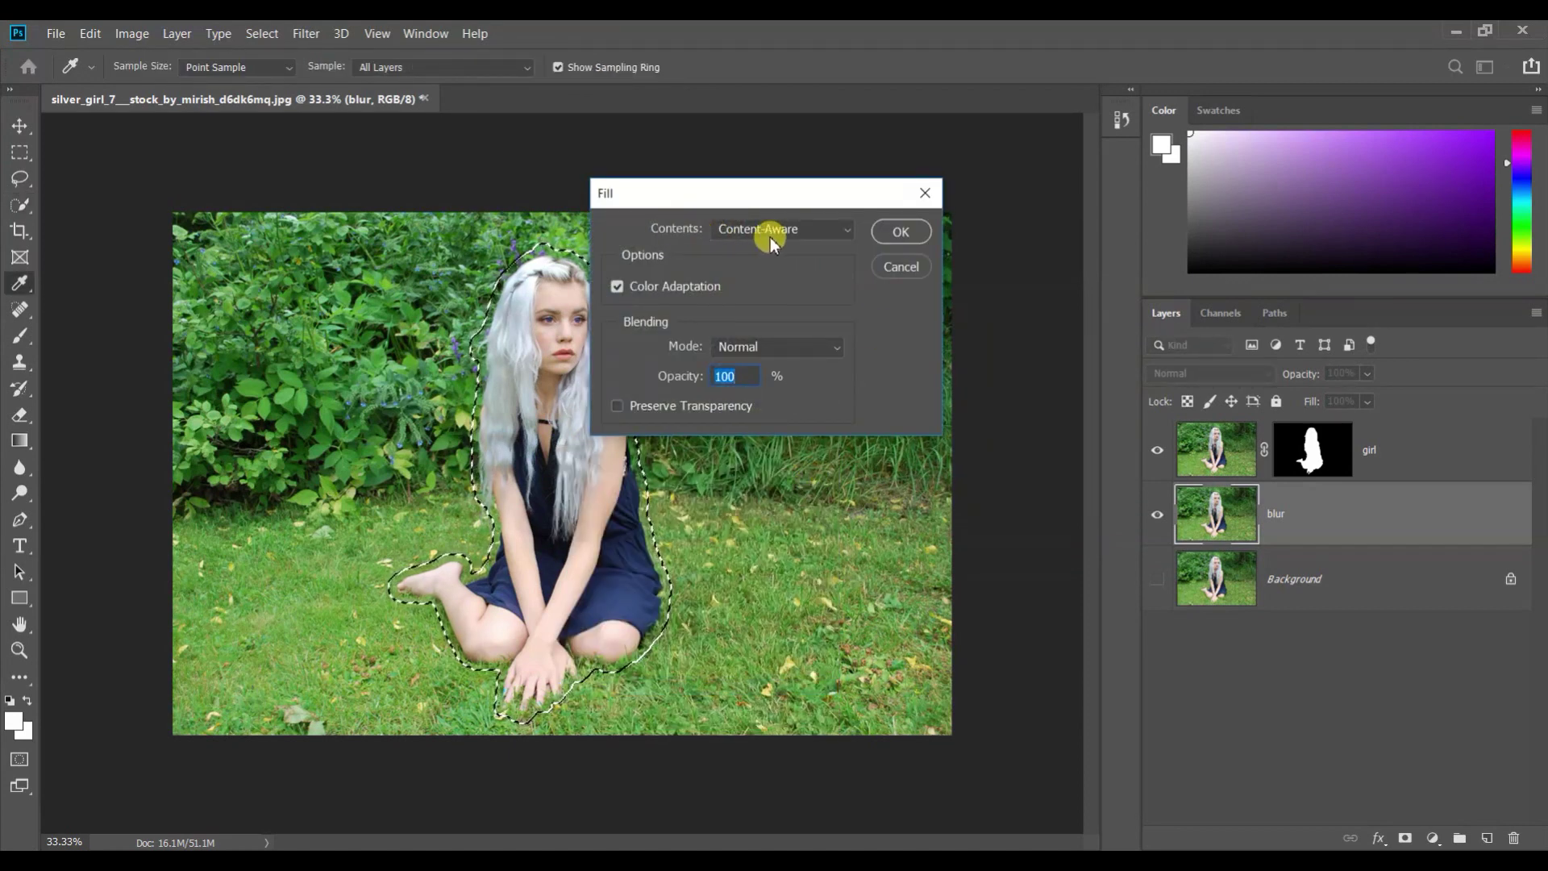
pyautogui.click(905, 234)
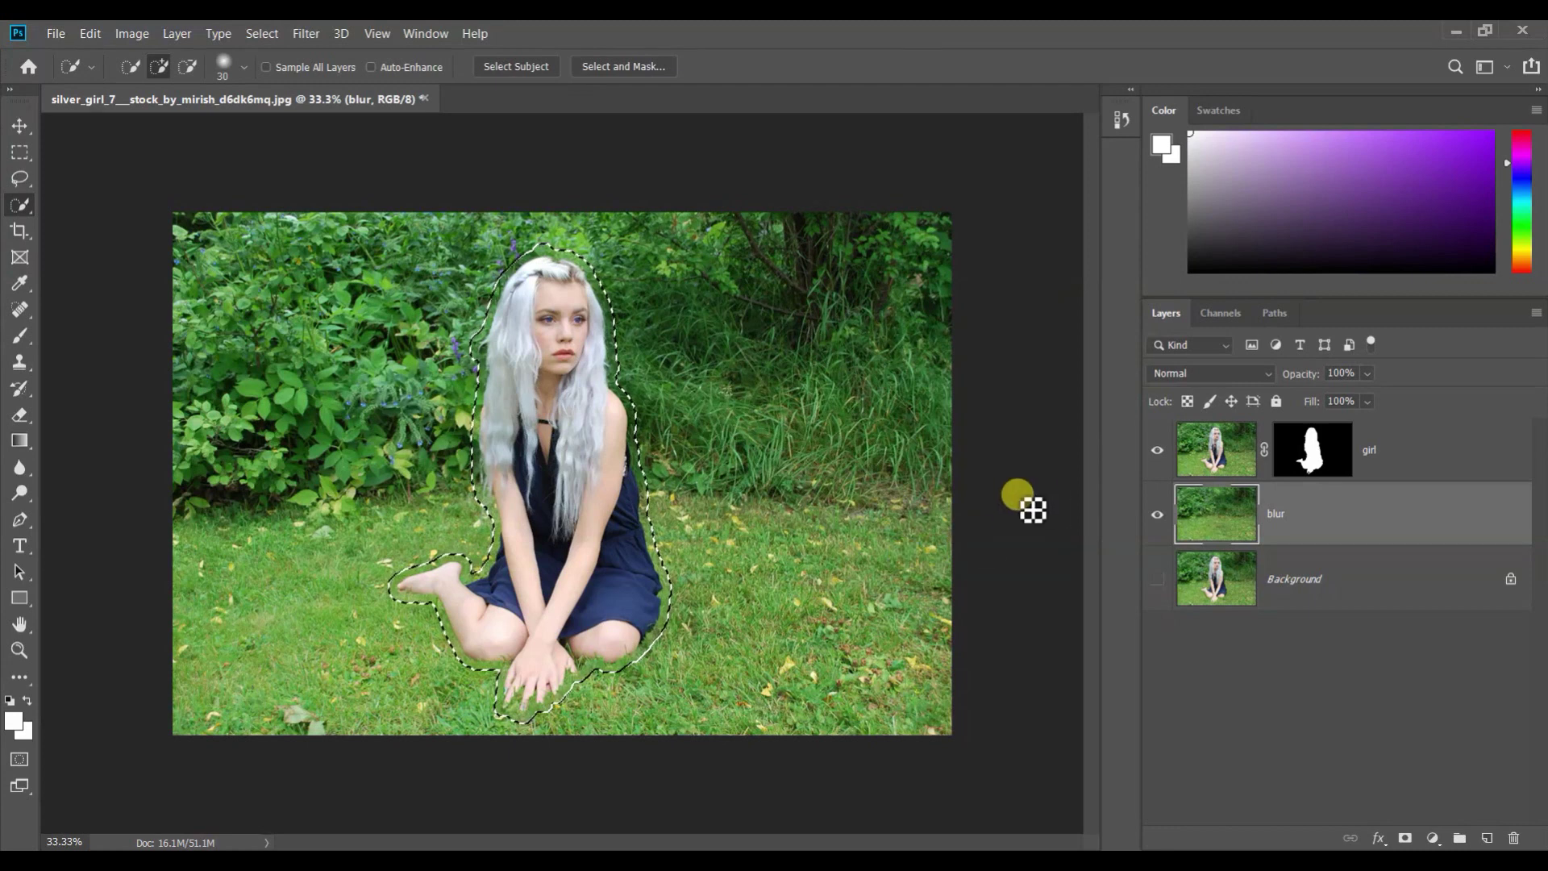
pyautogui.hotkey('ctrl', 'd')
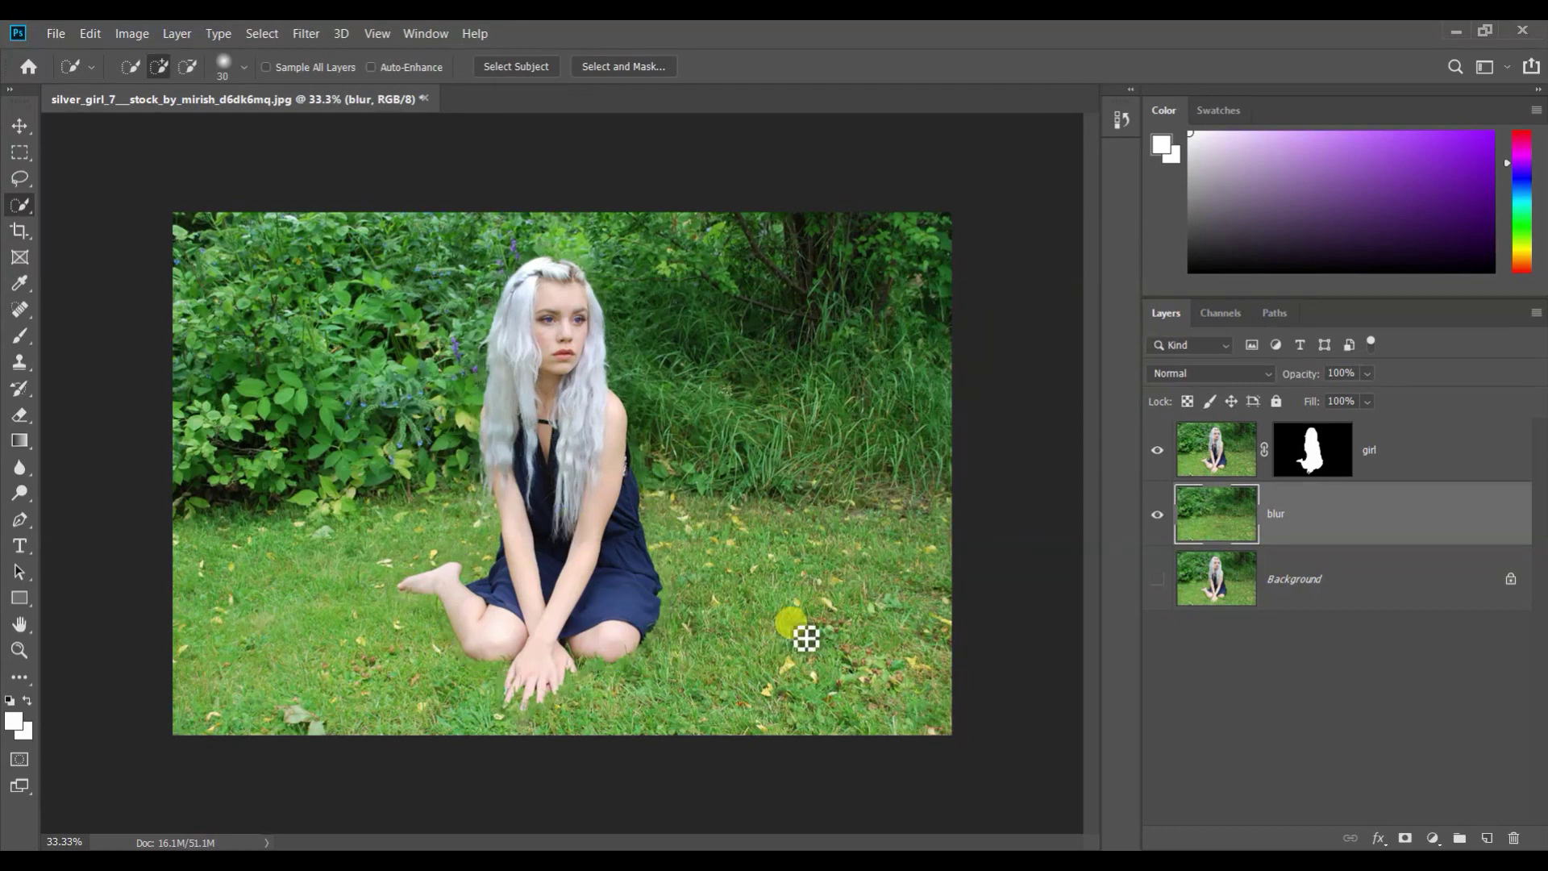
pyautogui.click(1158, 450)
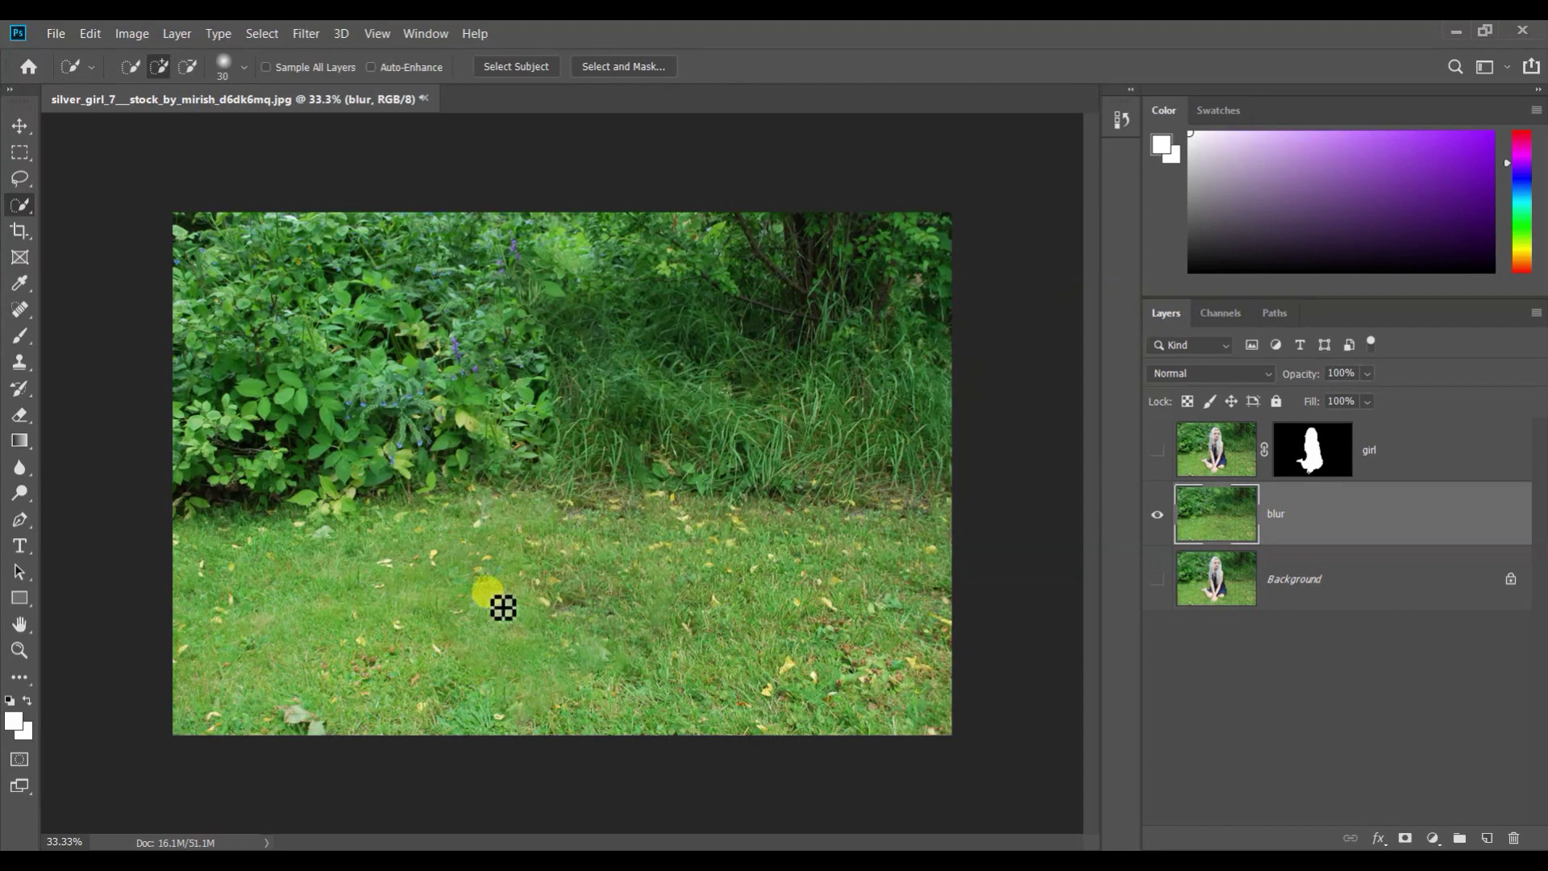
pyautogui.click(1158, 451)
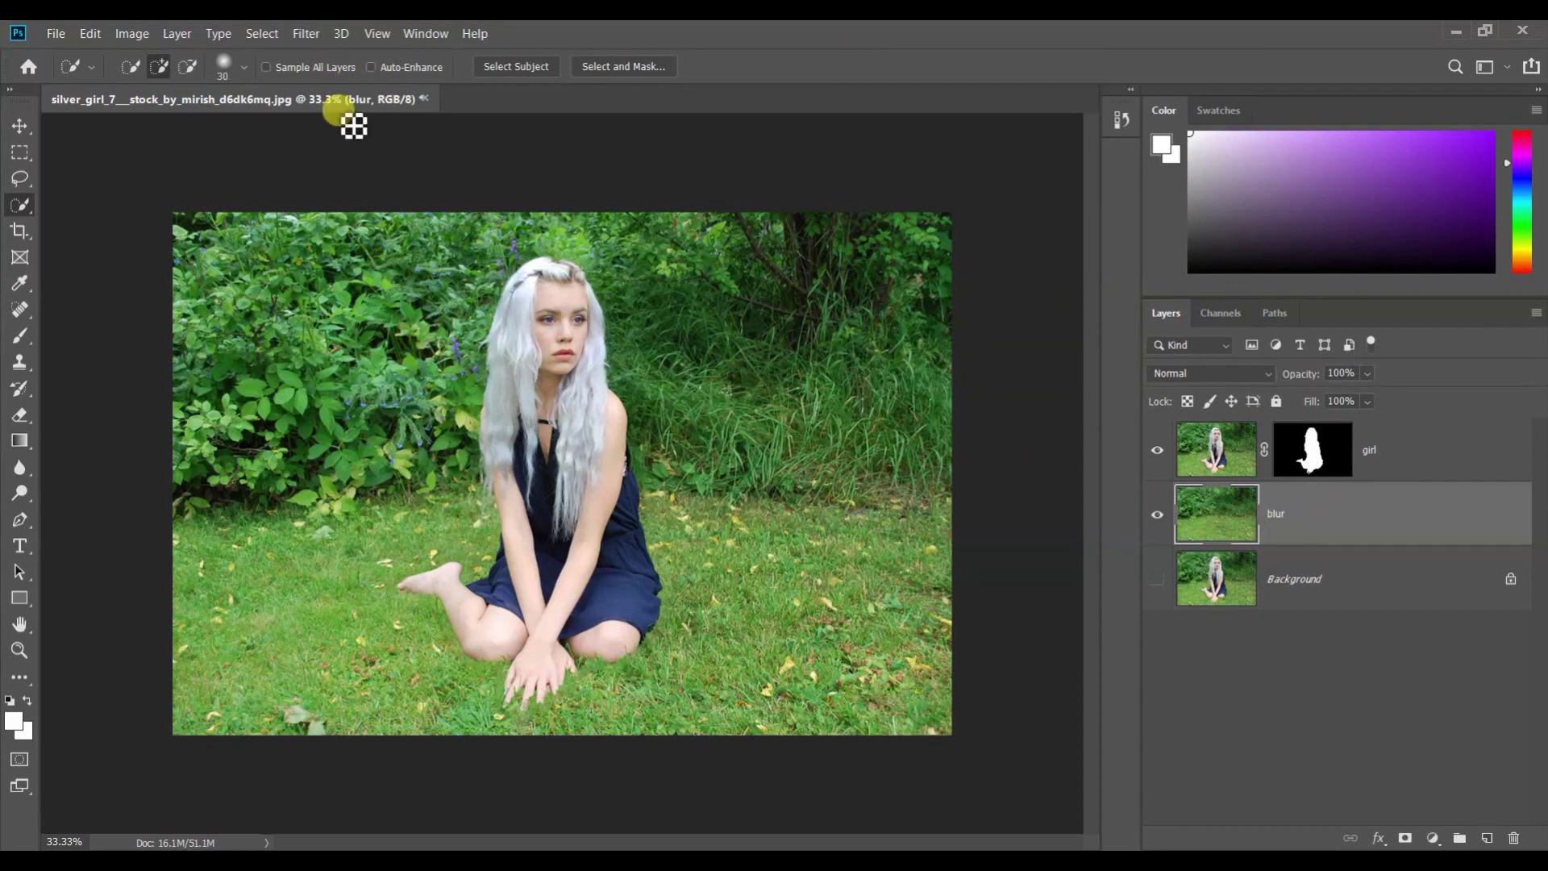
# Step: Start a Tilt-Shift blur on the blur layer and set its blur amount to 71 px
pyautogui.click(305, 35)
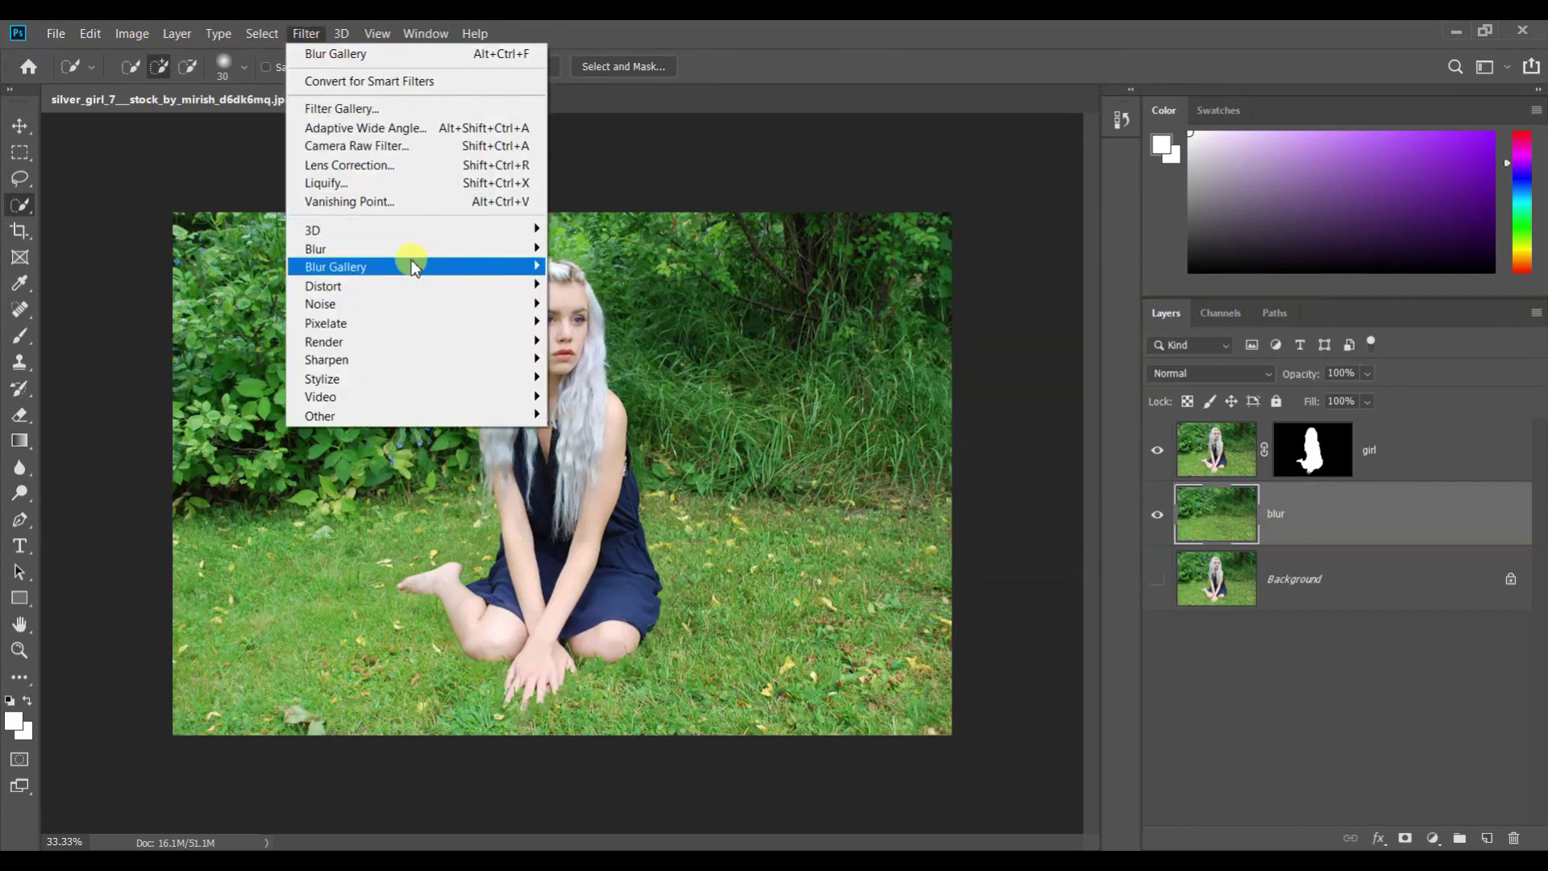
pyautogui.moveTo(432, 266)
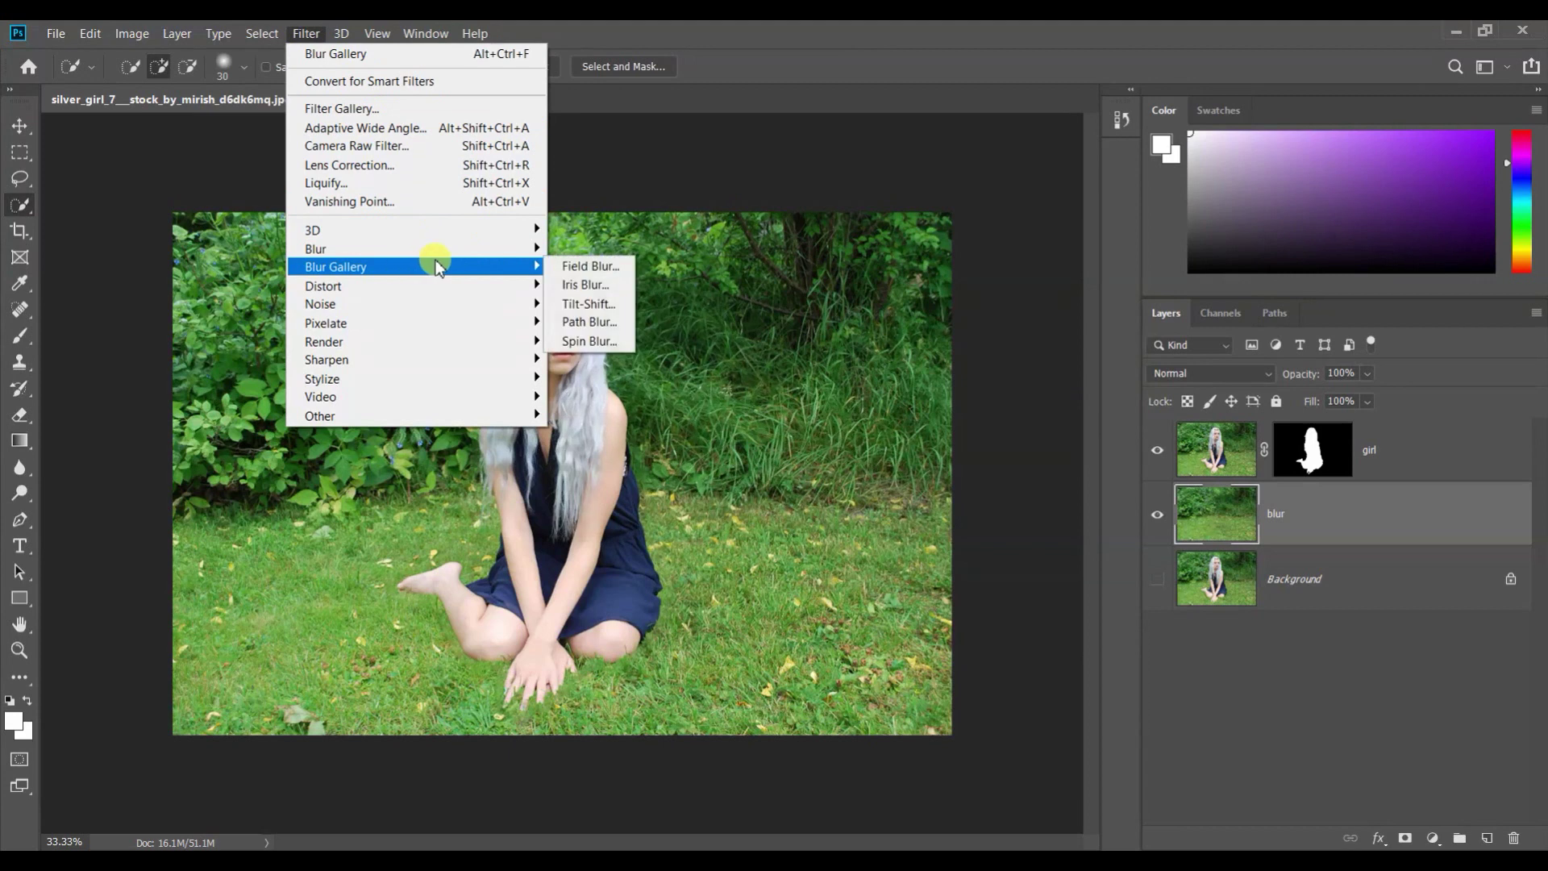
pyautogui.click(602, 305)
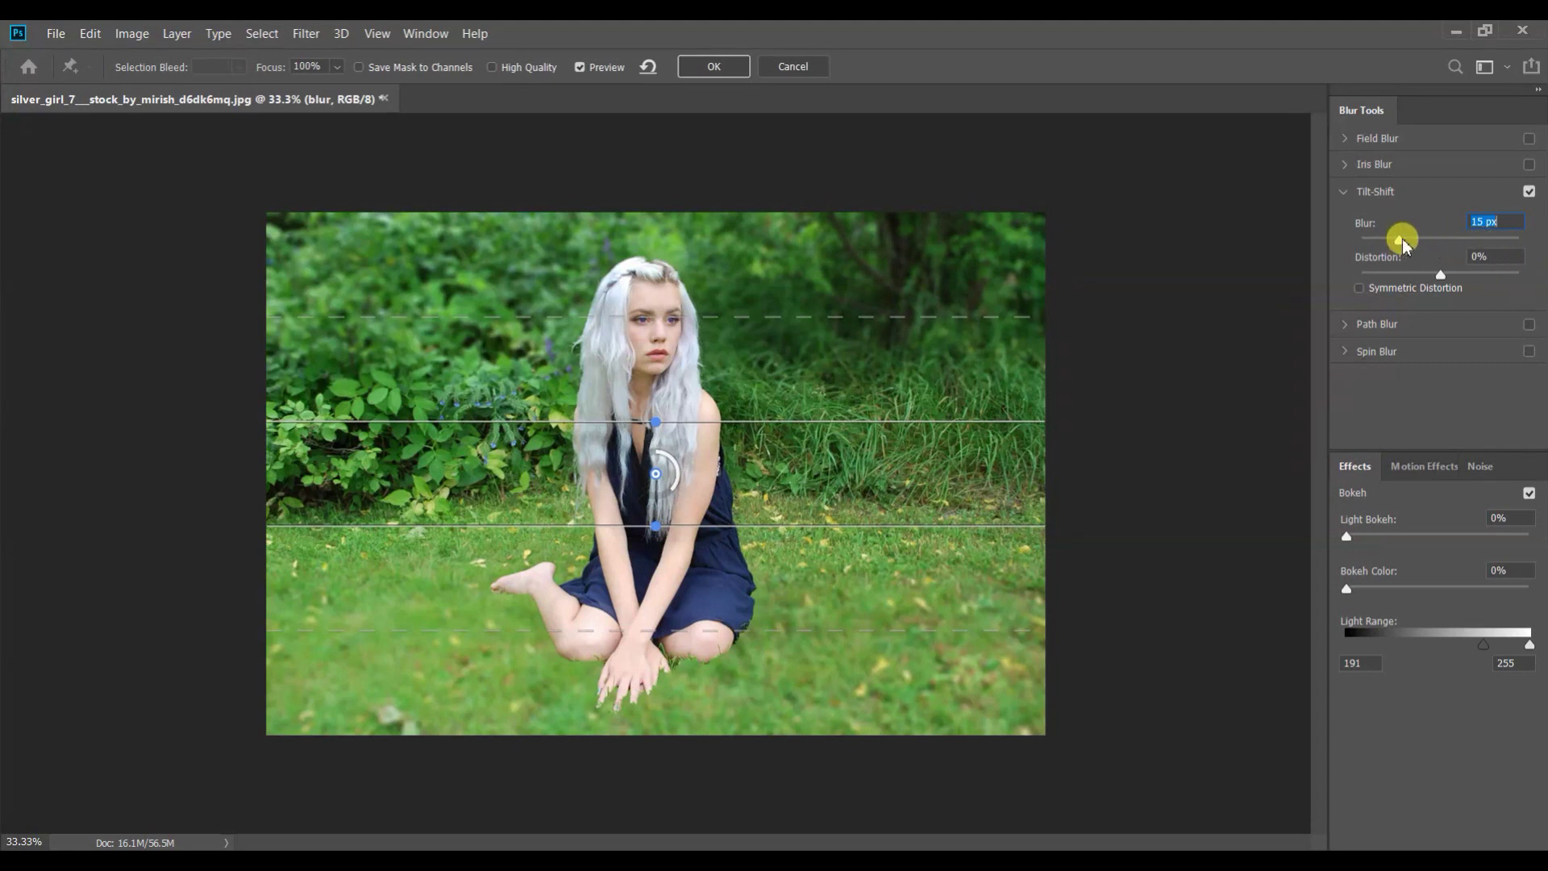
pyautogui.moveTo(1409, 246)
pyautogui.mouseDown()
pyautogui.moveTo(1530, 244)
pyautogui.moveTo(1392, 246)
pyautogui.mouseUp()
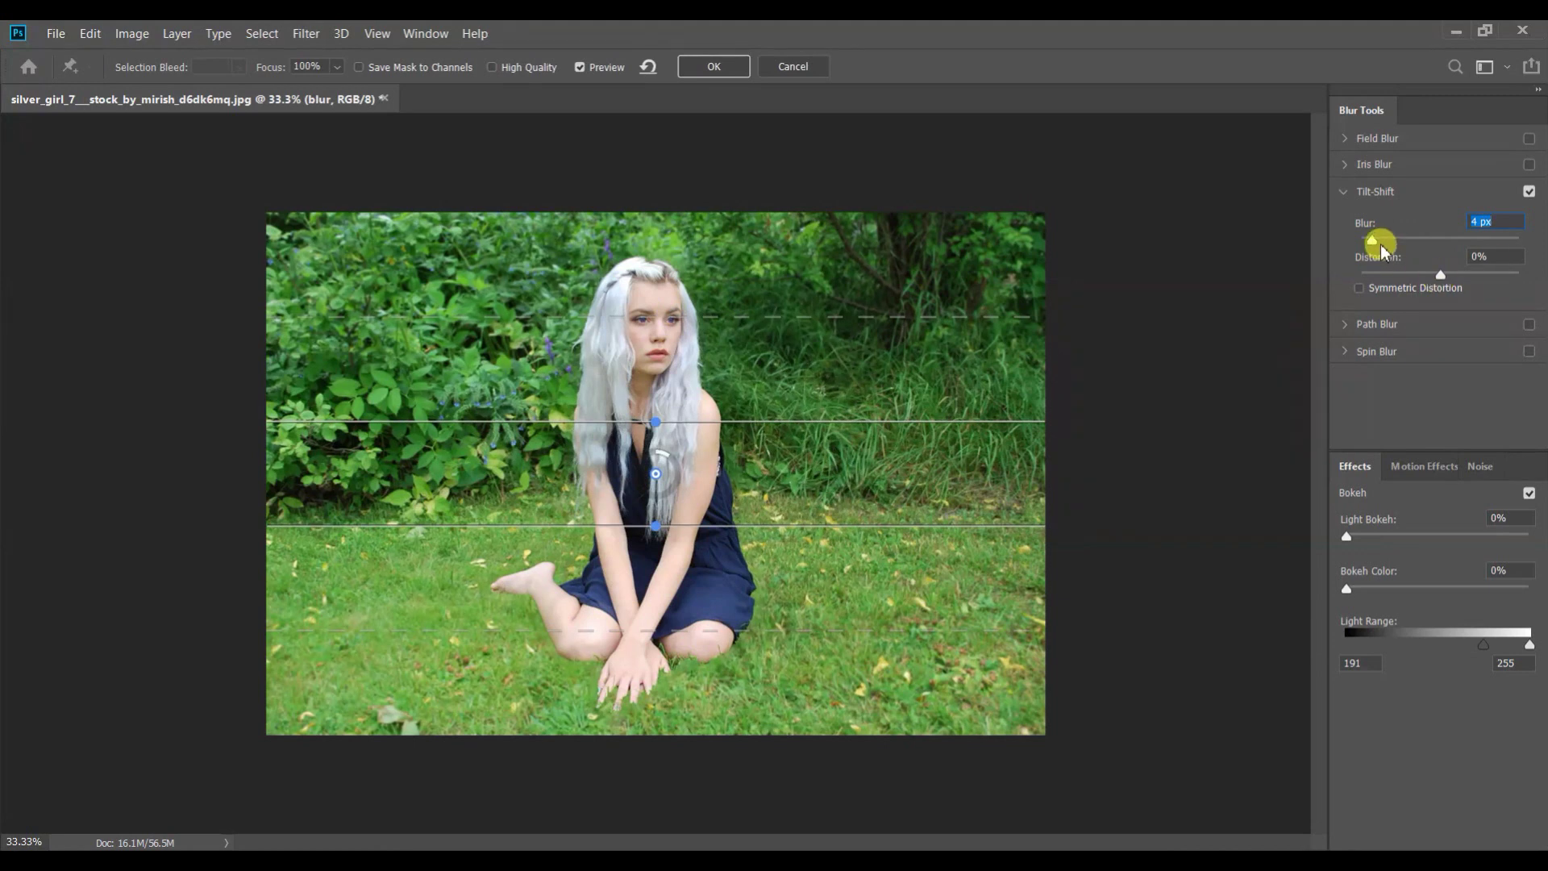
pyautogui.moveTo(1369, 240); pyautogui.dragTo(1435, 241)
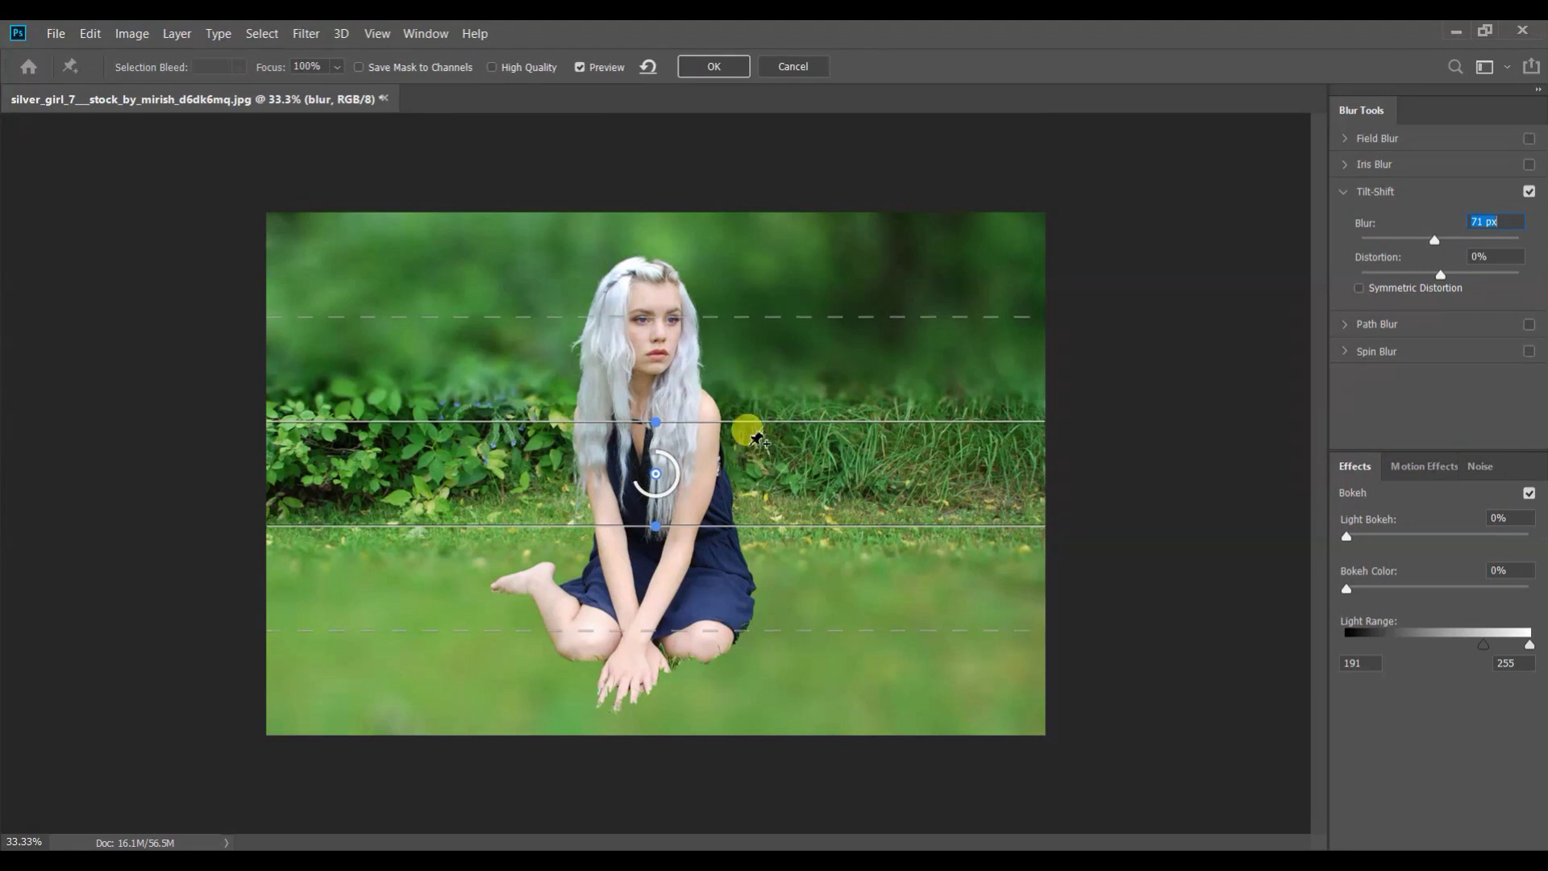
# Step: Lower the tilt-shift focus band onto the foreground grass and extend its lower edge past the bottom of the photo
pyautogui.moveTo(753, 465); pyautogui.dragTo(765, 623)
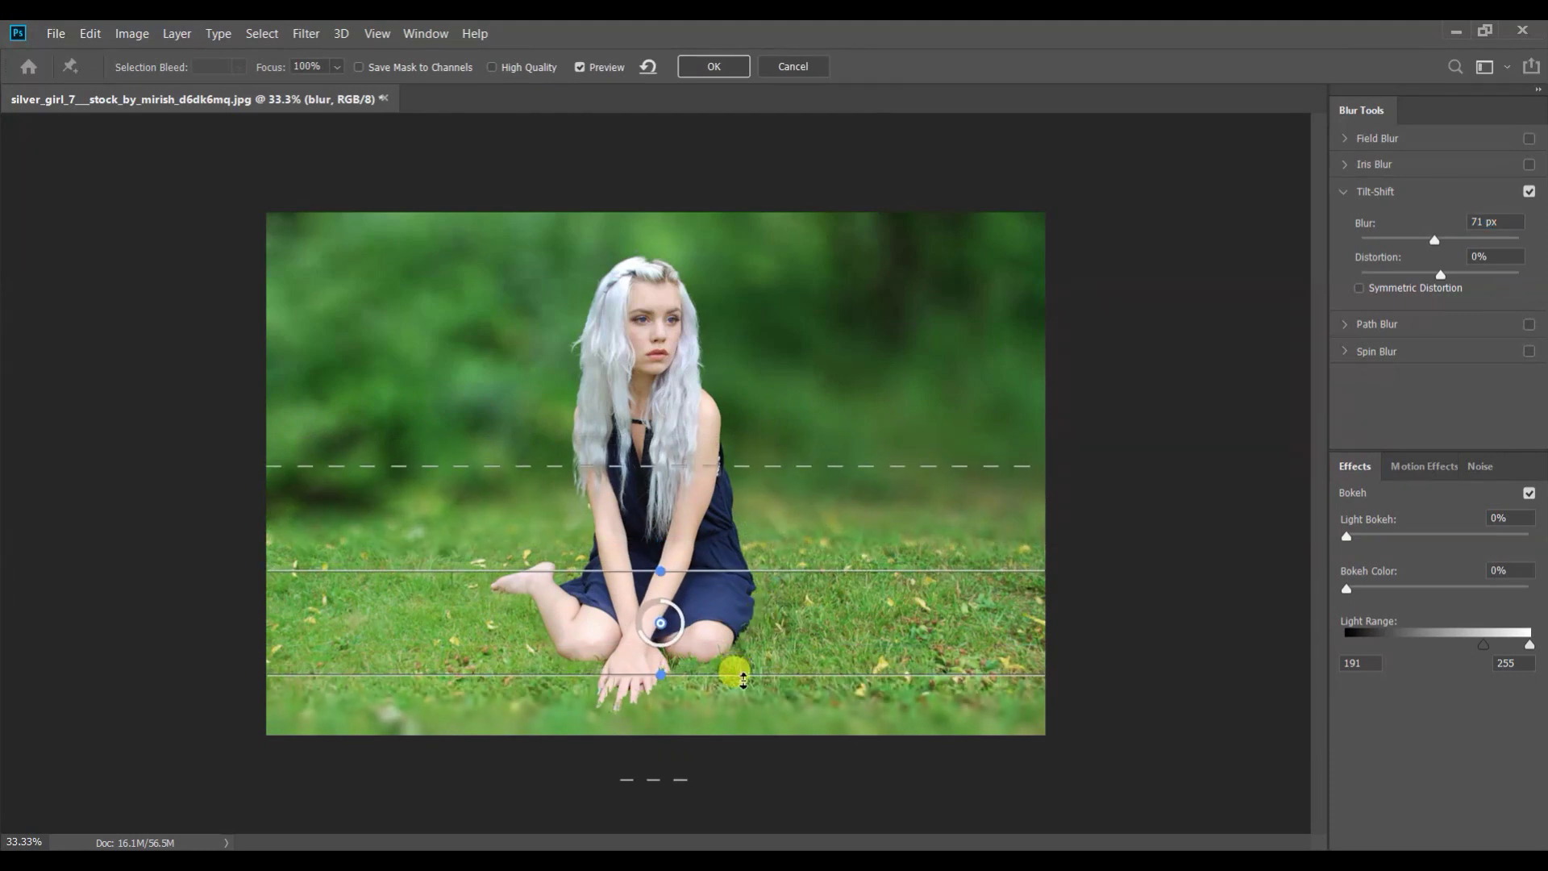
pyautogui.moveTo(743, 678); pyautogui.dragTo(743, 760)
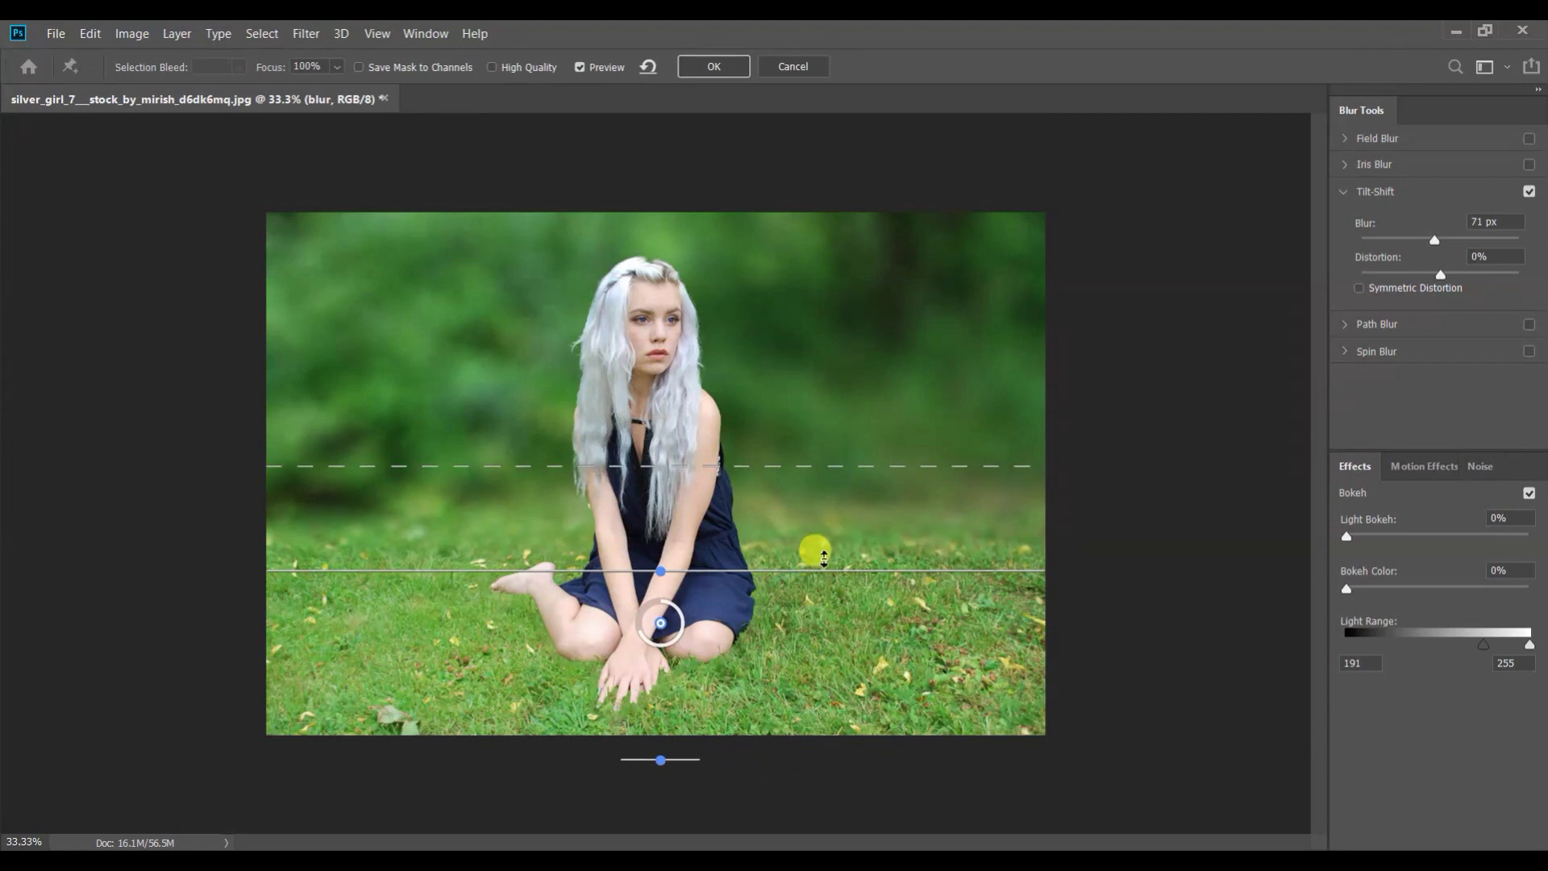
pyautogui.moveTo(819, 604); pyautogui.dragTo(820, 619)
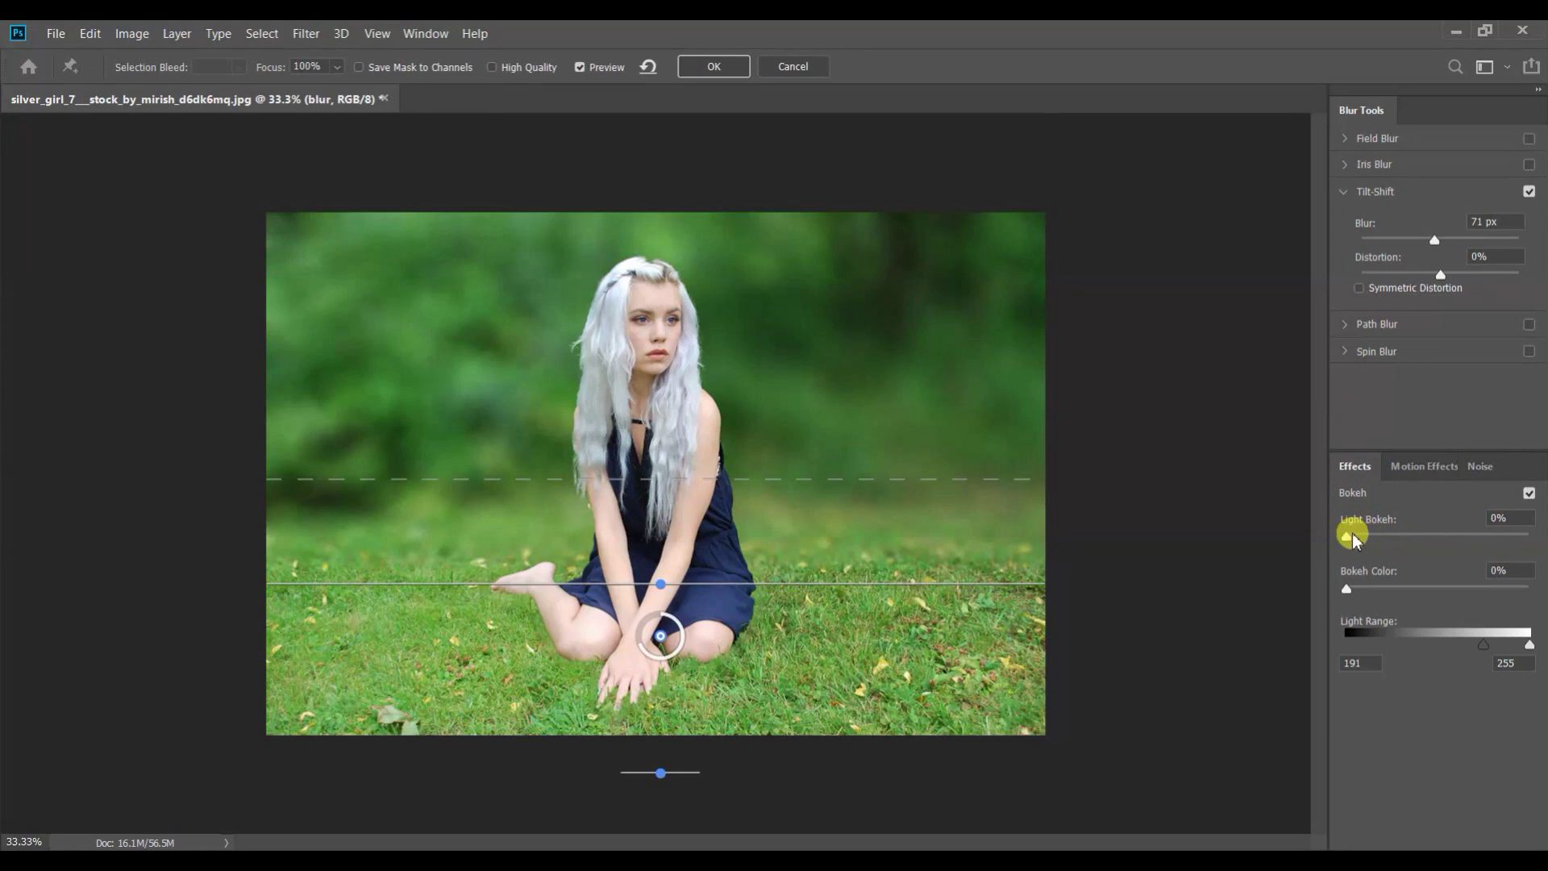
# Step: Set the Light Bokeh effect to 60% and apply the tilt-shift blur
pyautogui.moveTo(1348, 533); pyautogui.dragTo(1418, 554)
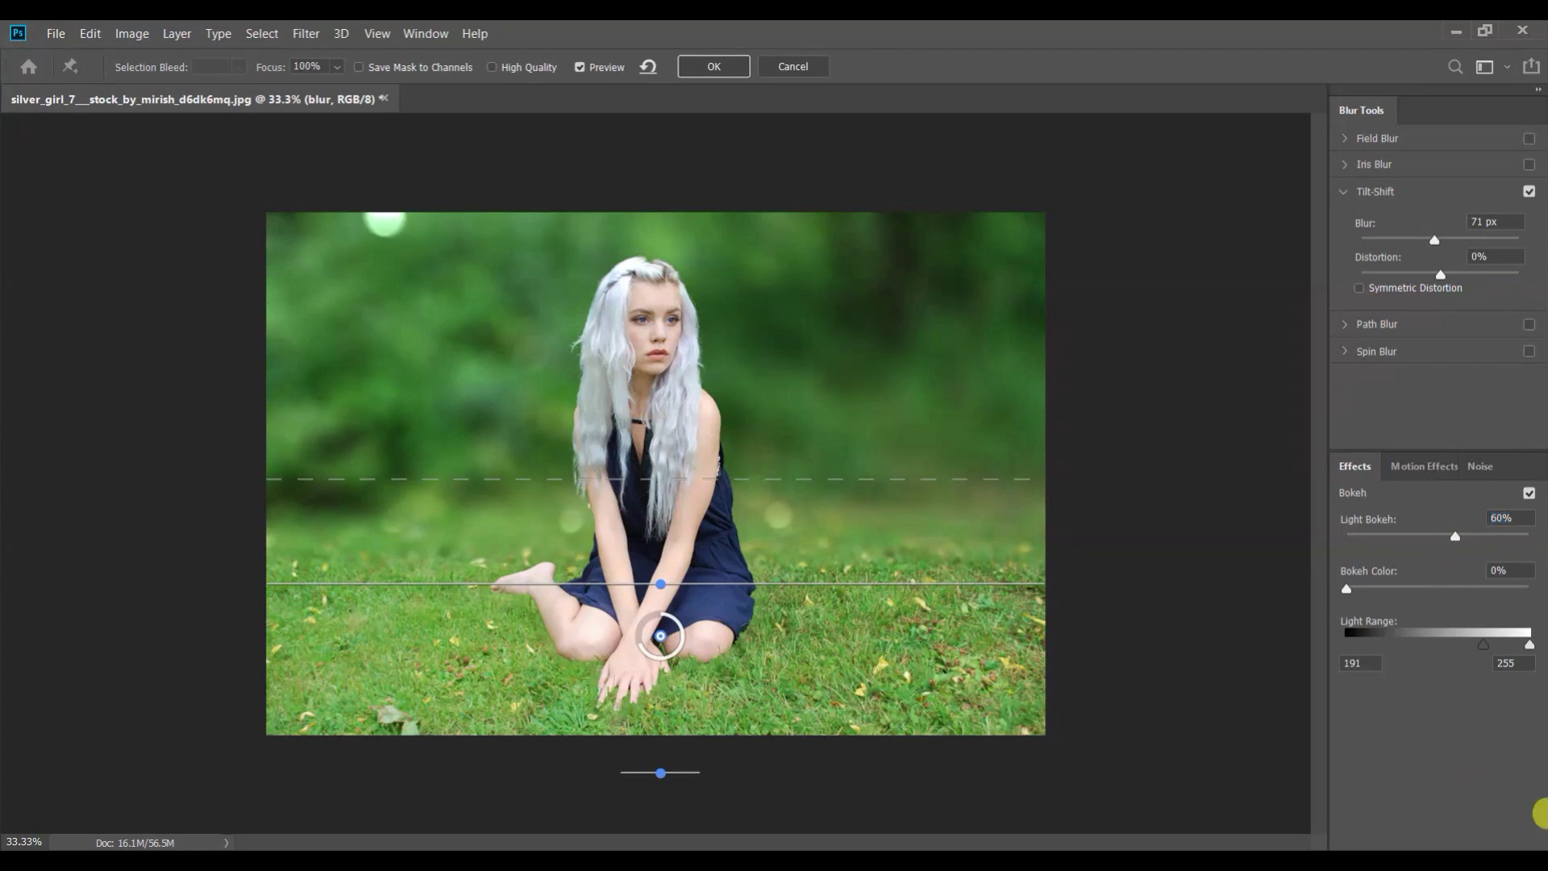
pyautogui.click(715, 68)
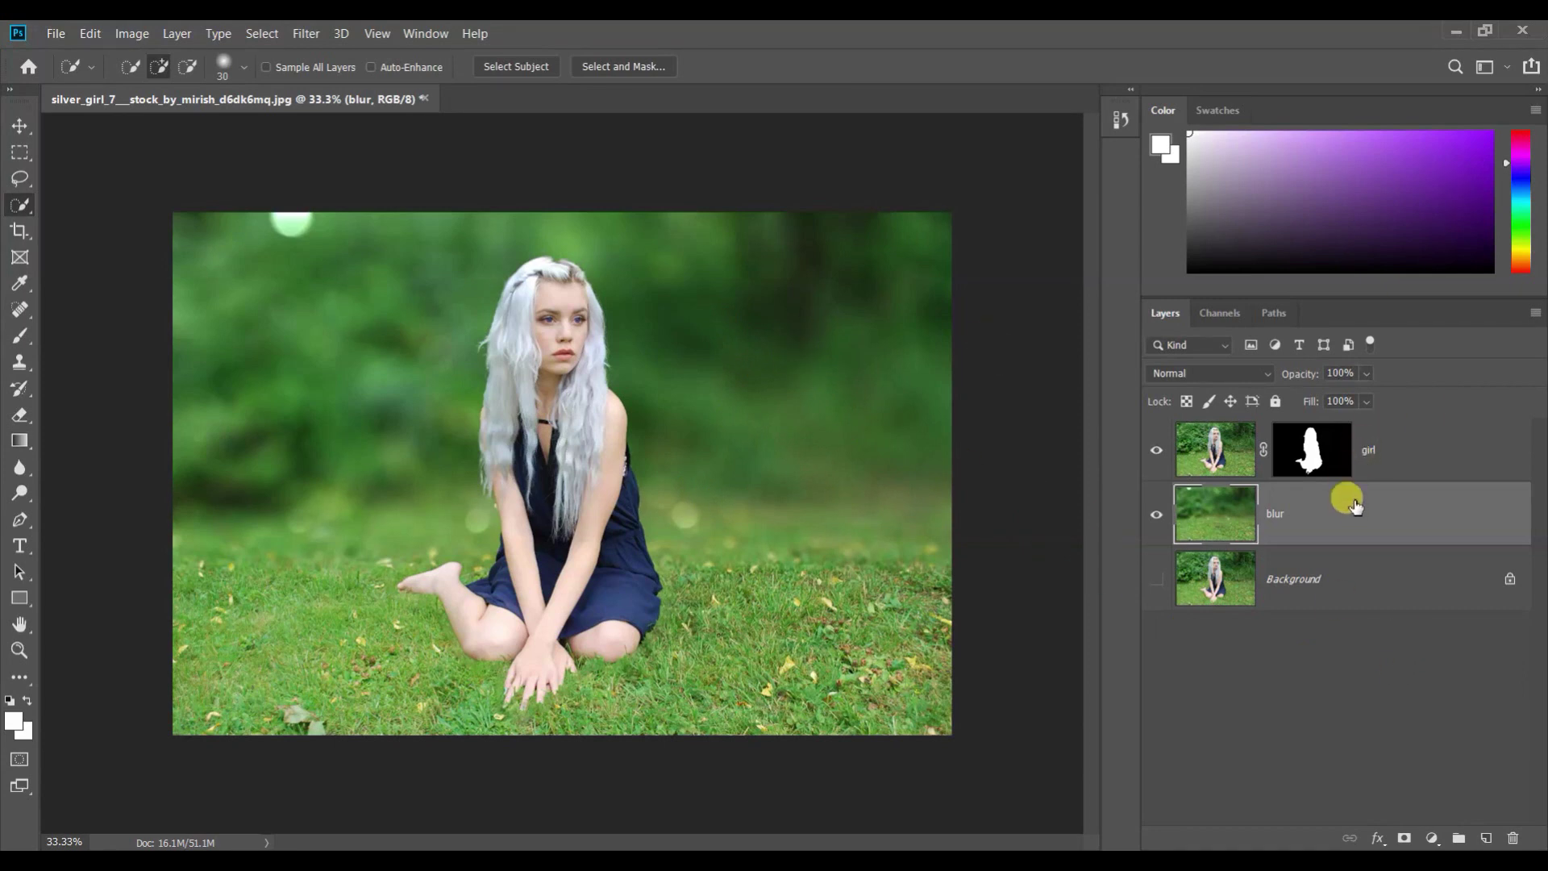
# Step: Group the girl and blur layers and name the group "edited photo"
pyautogui.keyDown('shift'); pyautogui.click(1411, 460); pyautogui.keyUp('shift')
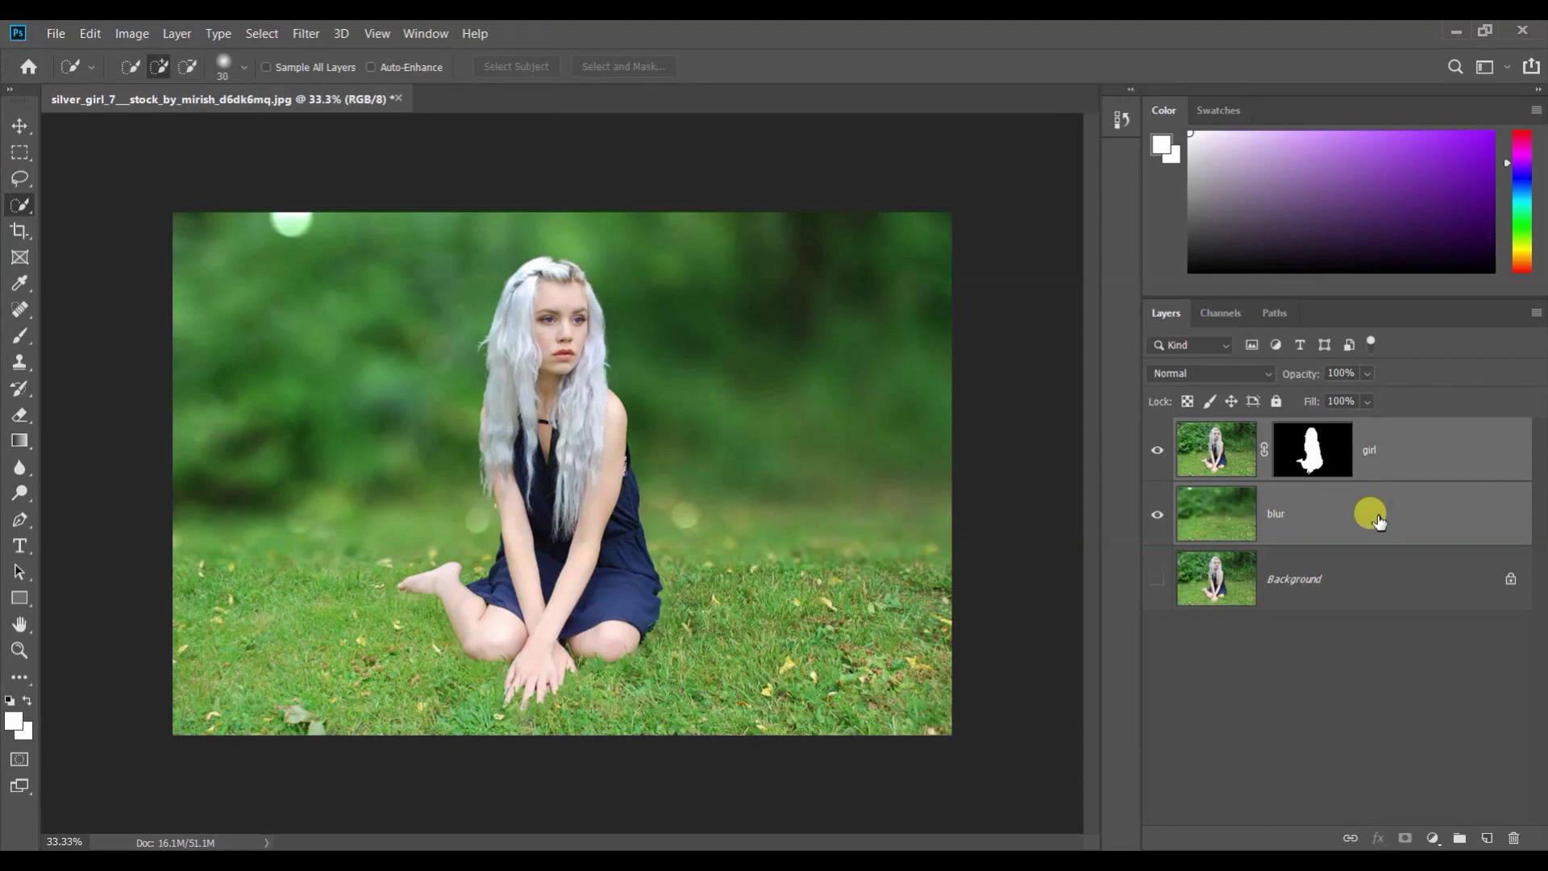
pyautogui.hotkey('ctrl', 'g')
pyautogui.doubleClick(1231, 427)
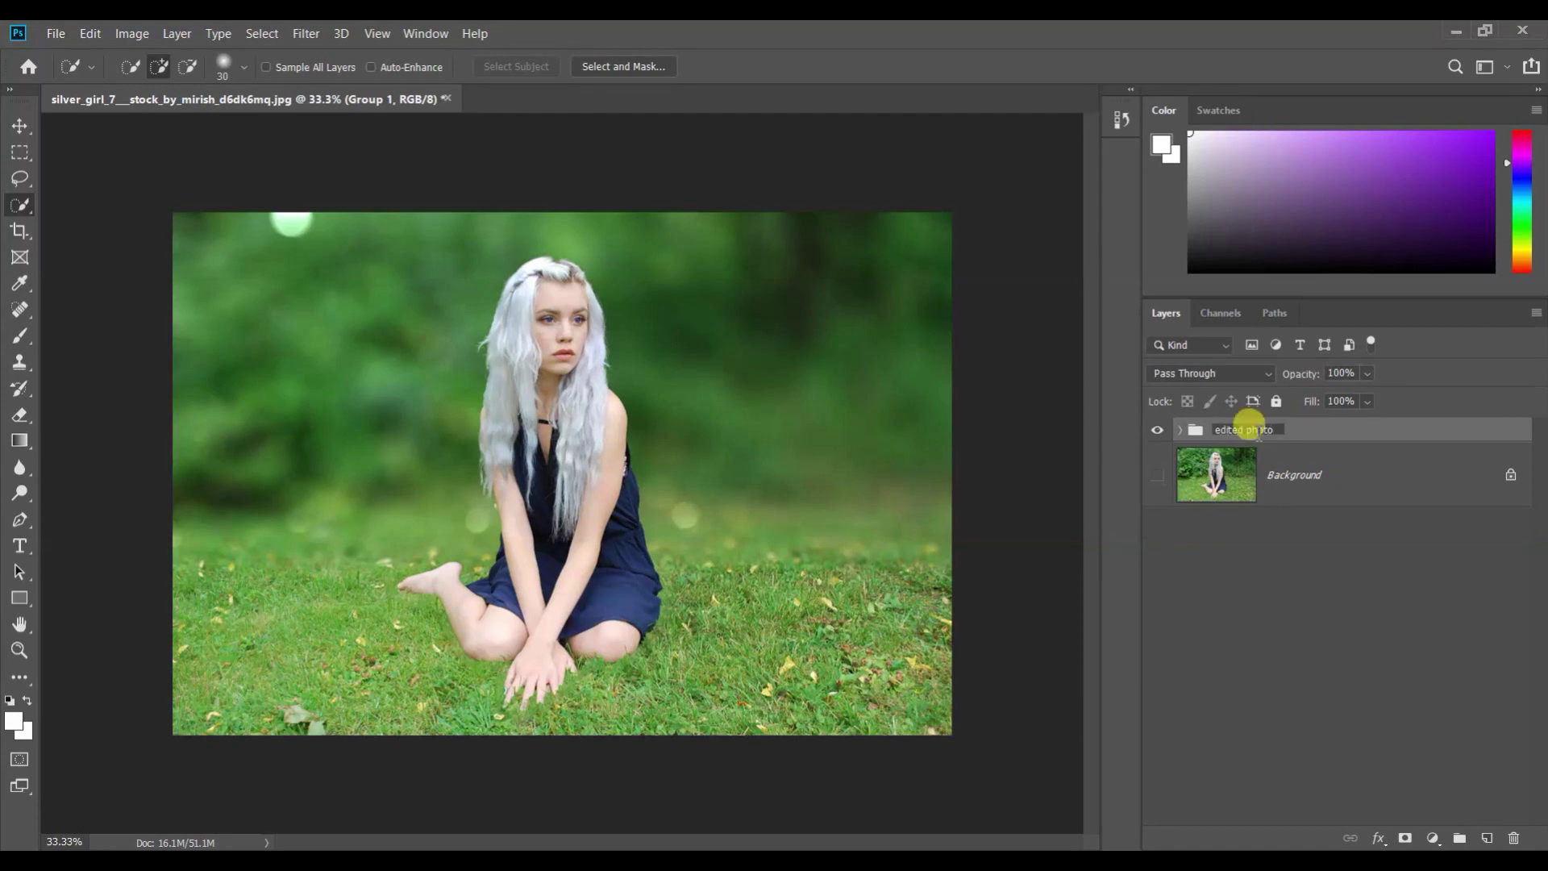
pyautogui.click(1352, 558)
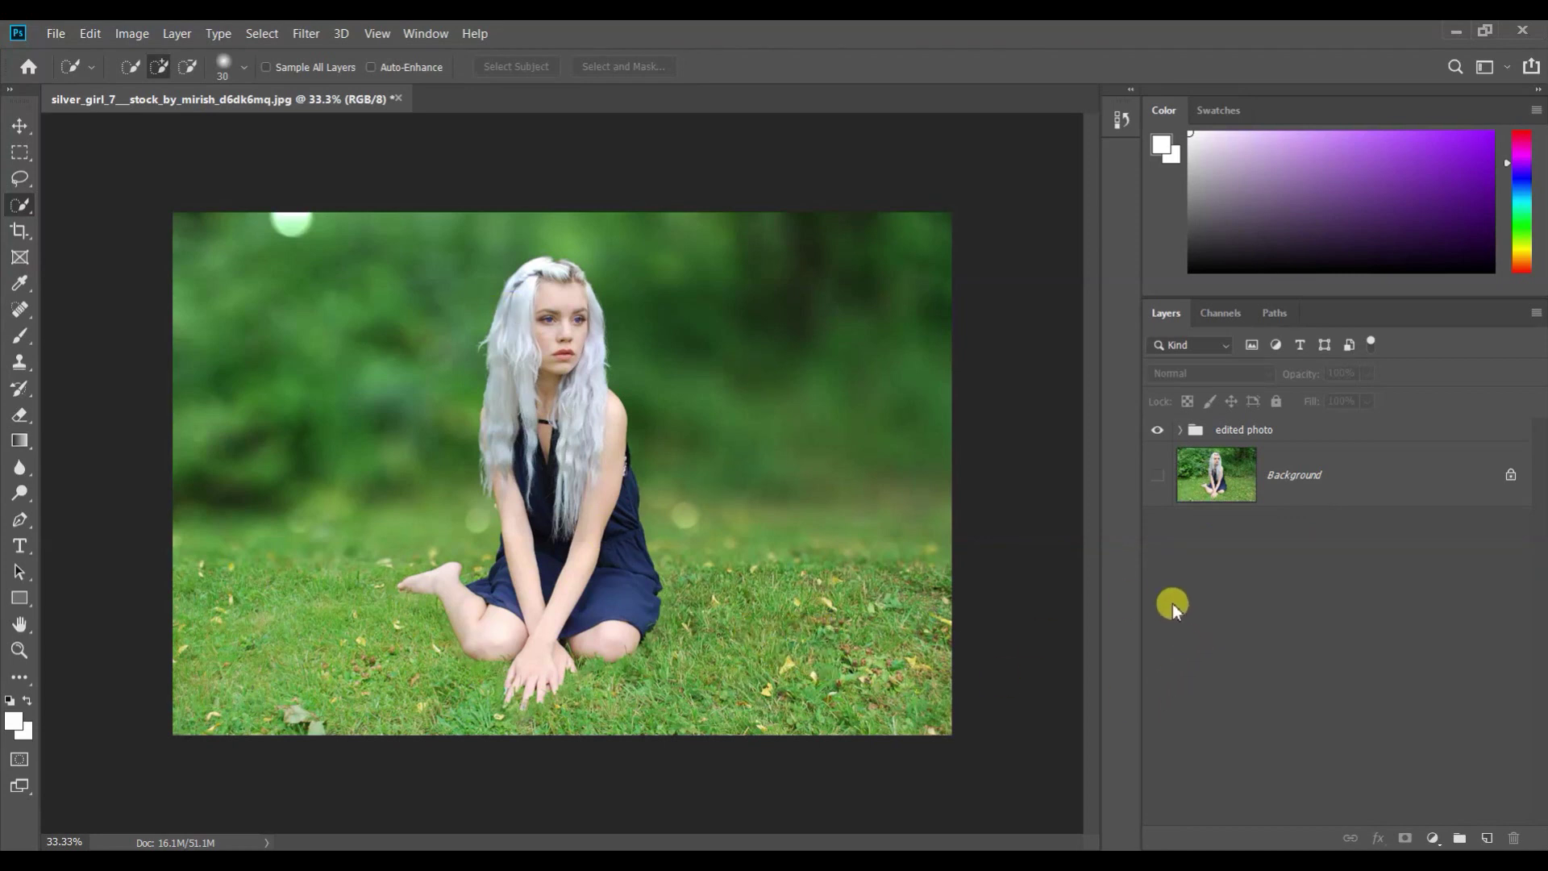
# Step: Make the Background layer visible and toggle the edited photo group off and on to compare before and after
pyautogui.click(1161, 475)
pyautogui.click(1157, 430)
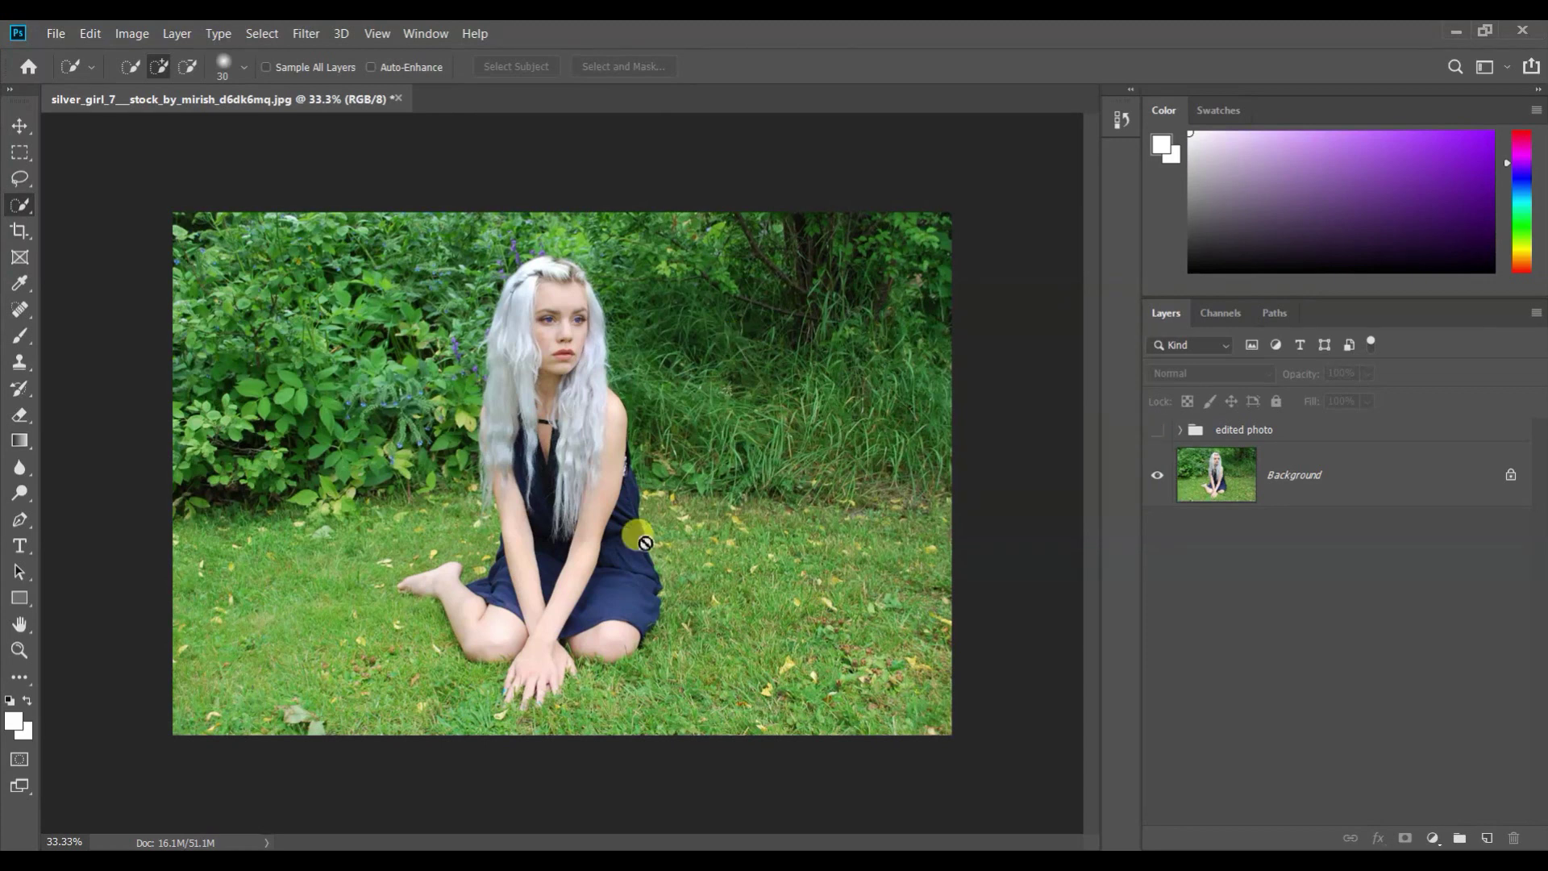
pyautogui.click(1158, 430)
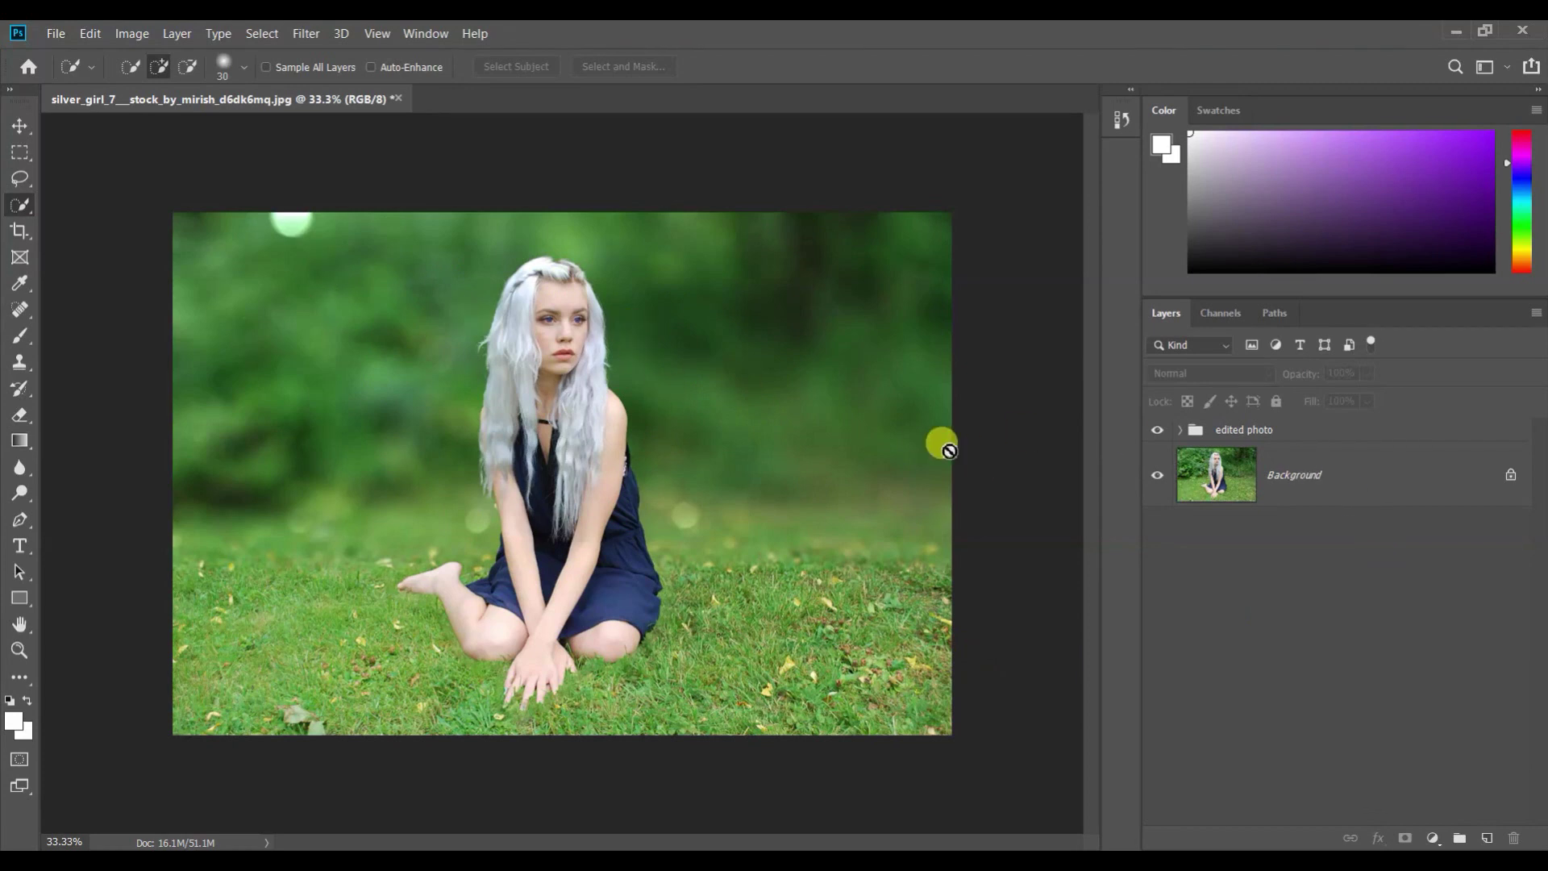
# Step: Switch to Notepad, highlight the full list of editing steps for review, and minimize it again
pyautogui.click(1234, 841)
pyautogui.moveTo(1246, 435); pyautogui.dragTo(986, 259)
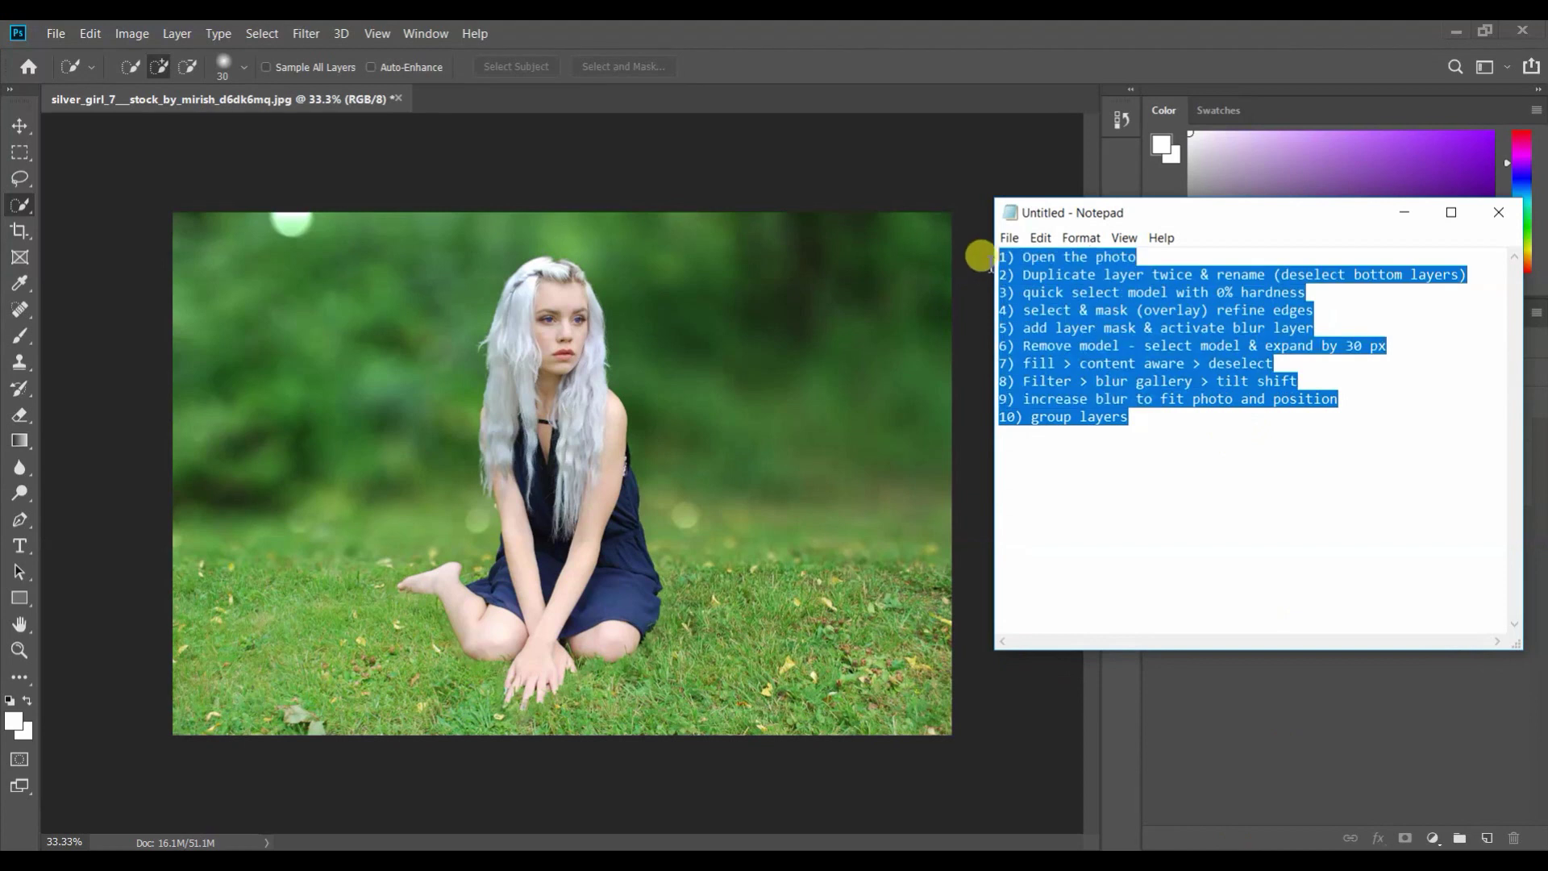
pyautogui.click(1402, 214)
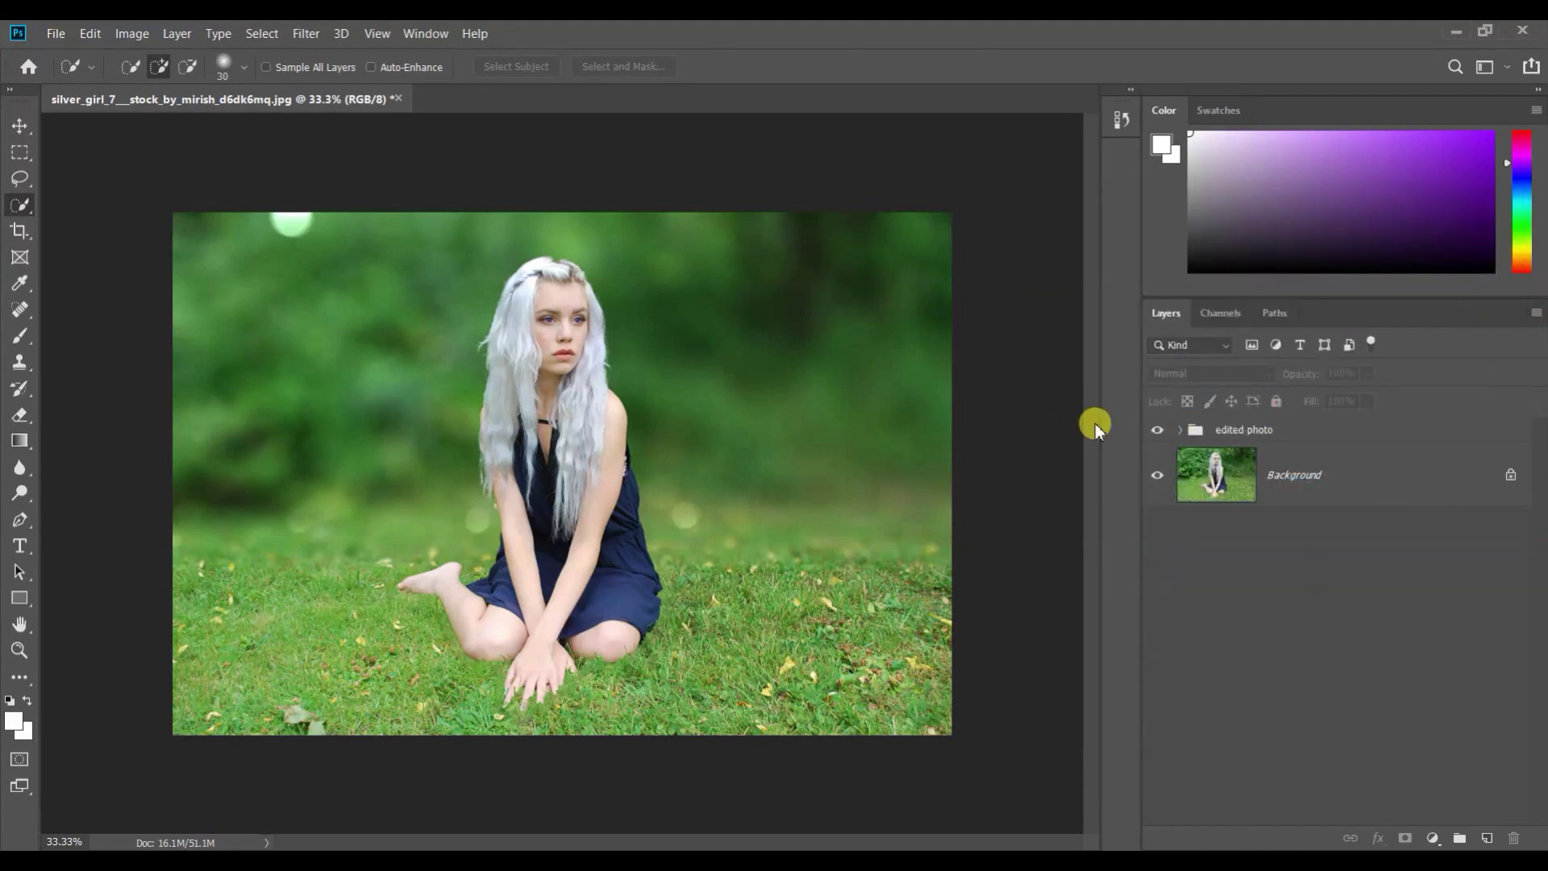